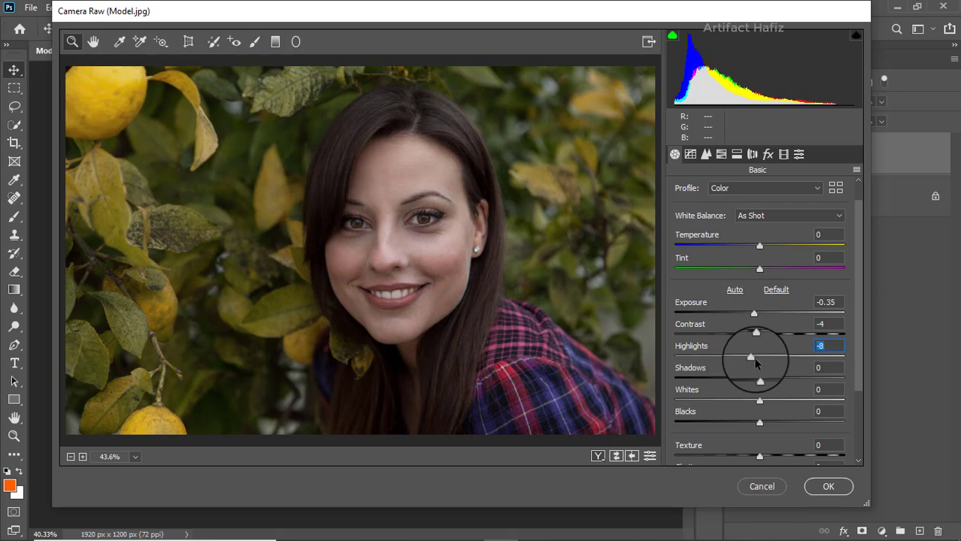
# Set Highlights to -10, Shadows to +15, Whites to +36, Blacks to +5, Texture to +3, Clarity to +7 and Dehaze to about -7.
pyautogui.moveTo(755, 360); pyautogui.dragTo(763, 421)
pyautogui.scroll(-3, 780, 417)
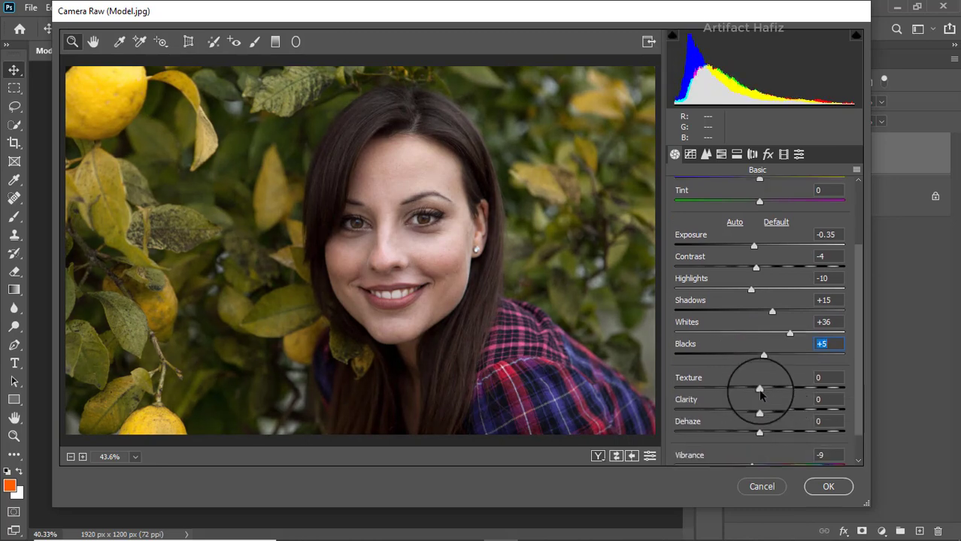
pyautogui.moveTo(759, 387); pyautogui.dragTo(756, 439)
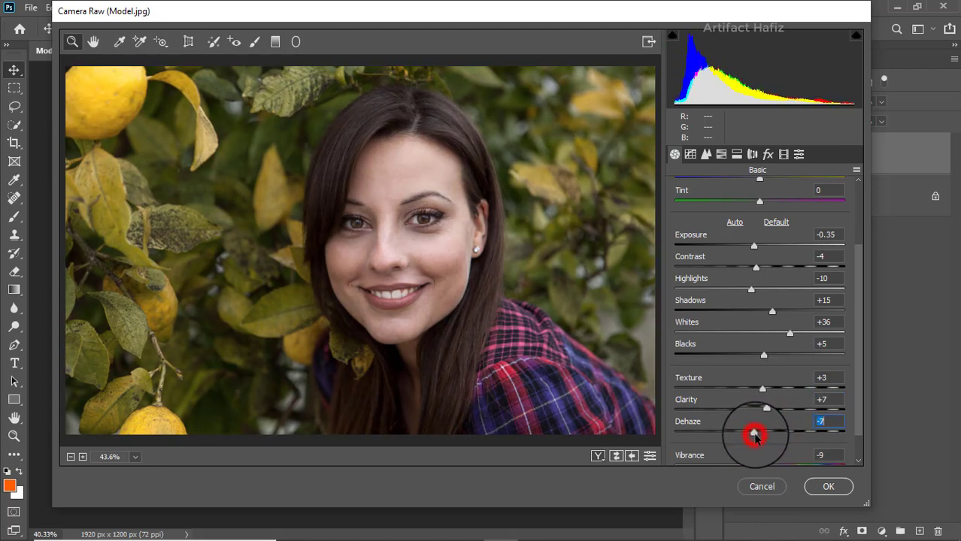
# Move the point curve's upper end to input 243, output 249 for RGB and input 247, output 255 for Red.
pyautogui.click(690, 154)
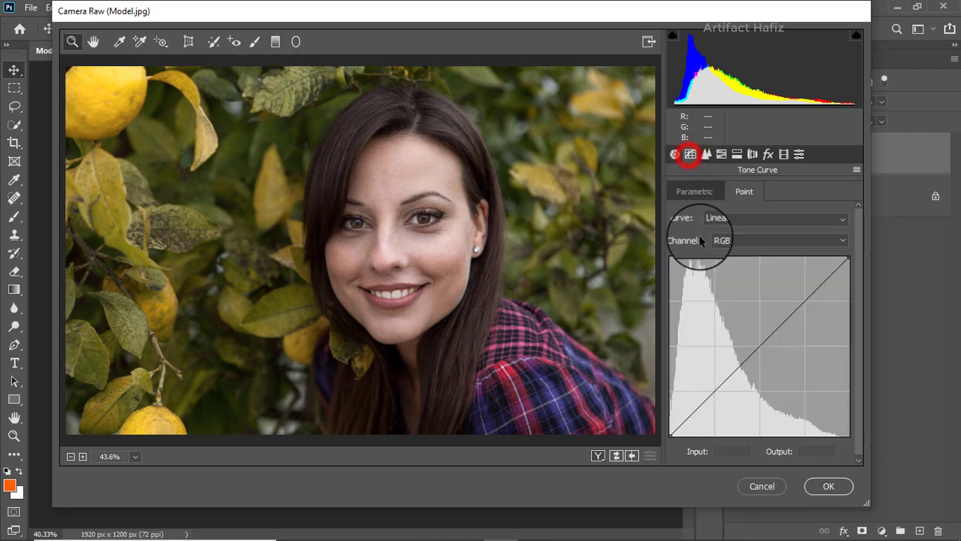
pyautogui.click(846, 260)
pyautogui.moveTo(847, 260); pyautogui.dragTo(840, 261)
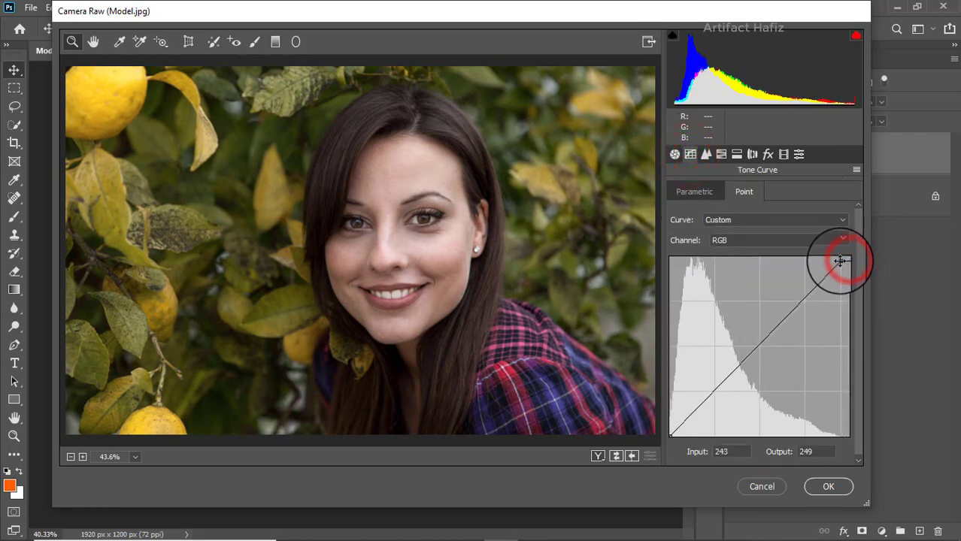
pyautogui.click(778, 242)
pyautogui.click(767, 269)
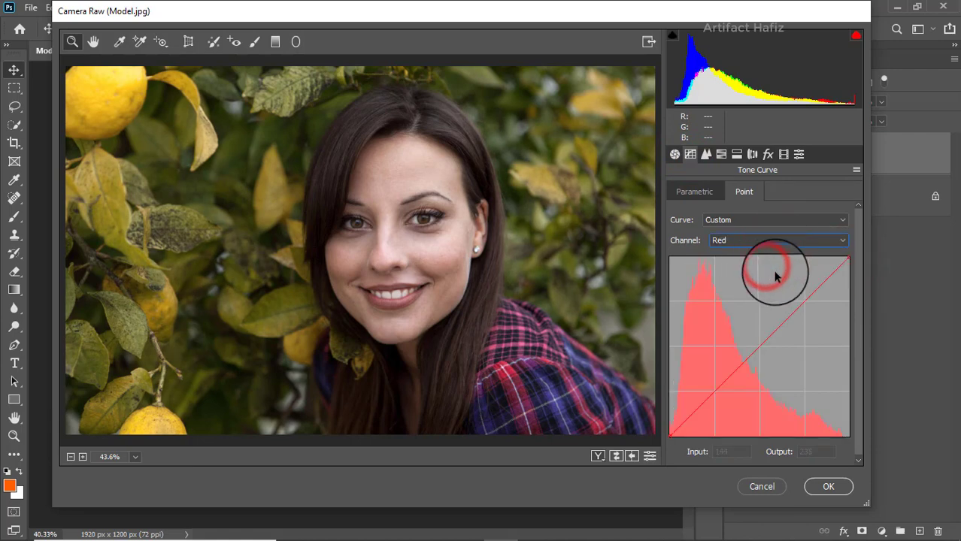
pyautogui.moveTo(847, 257); pyautogui.dragTo(841, 258)
# Move the point curve's upper end to input 242, output 251 for Green and input 236, output 243 for Blue.
pyautogui.click(765, 236)
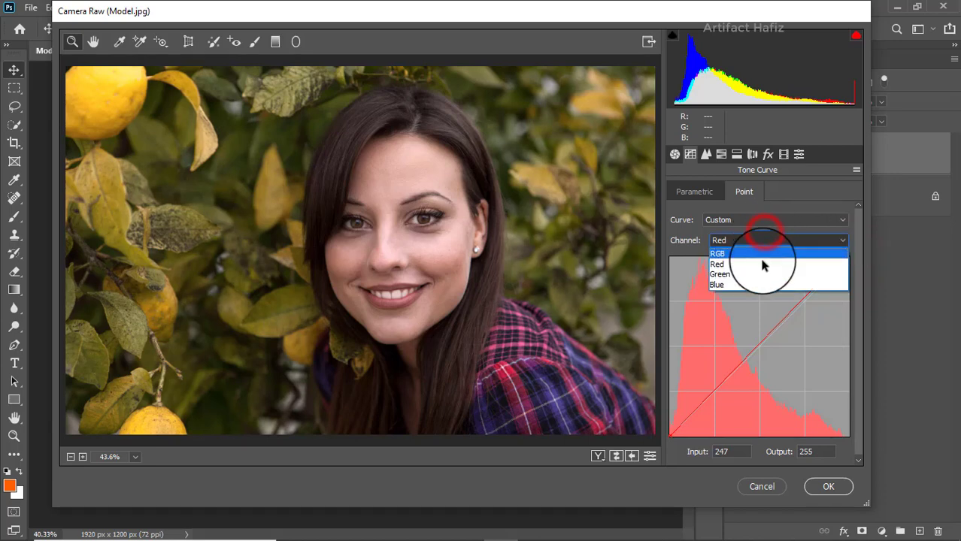
pyautogui.click(761, 269)
pyautogui.moveTo(844, 257); pyautogui.dragTo(840, 261)
pyautogui.click(793, 240)
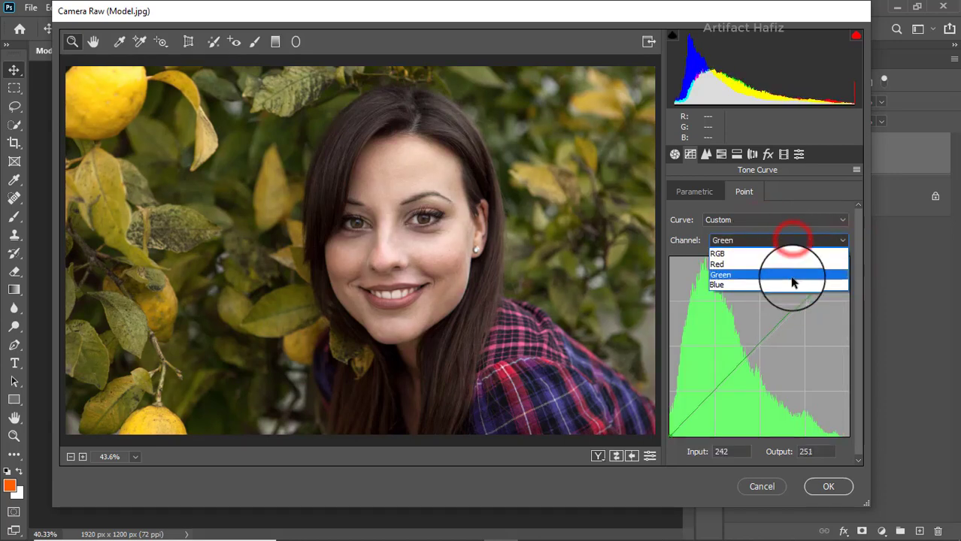
pyautogui.click(797, 279)
pyautogui.moveTo(847, 260)
pyautogui.mouseDown()
pyautogui.moveTo(828, 259)
pyautogui.moveTo(843, 263)
pyautogui.moveTo(834, 265)
pyautogui.mouseUp()
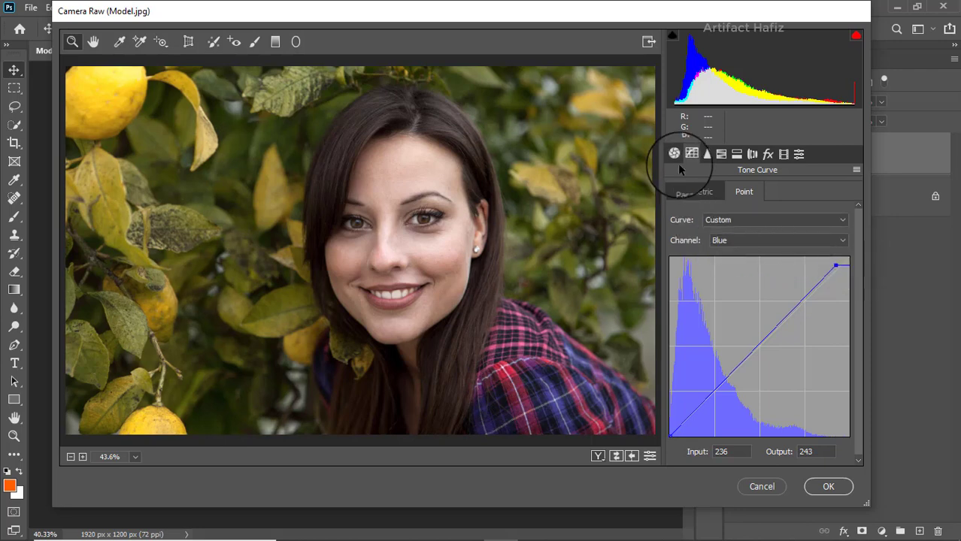
# Set the sharpening amount to 18 and the luminance noise reduction to about 9.
pyautogui.click(706, 154)
pyautogui.click(693, 212)
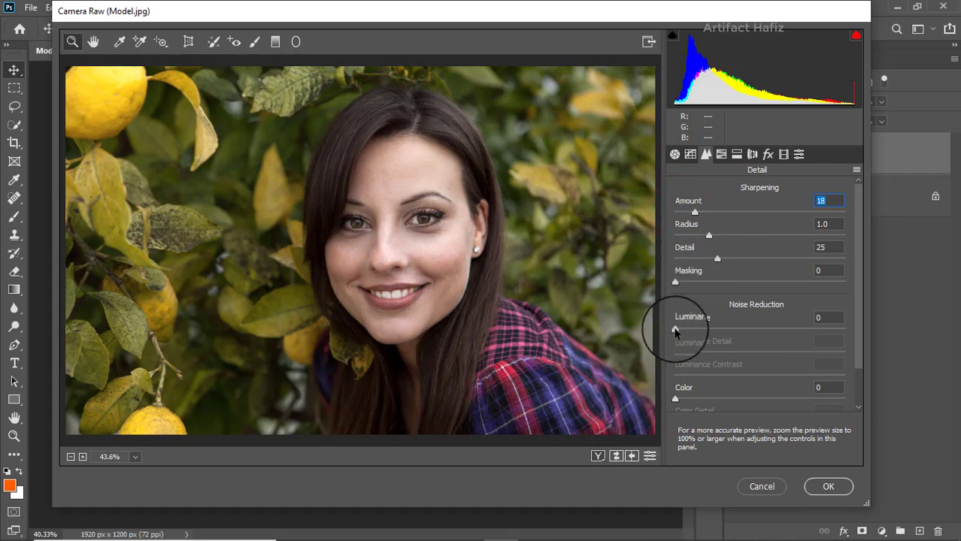
pyautogui.moveTo(676, 329); pyautogui.dragTo(687, 333)
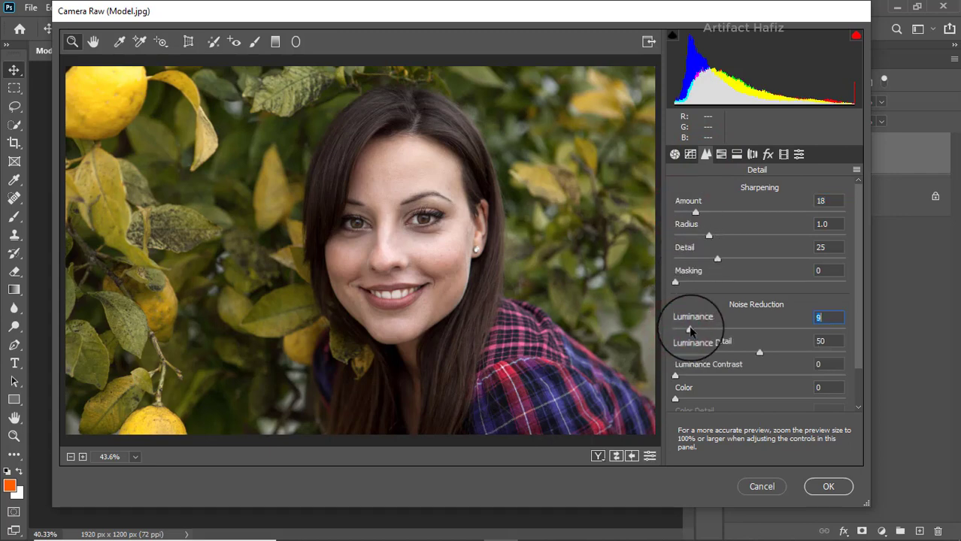
# Set the HSL saturation of Oranges to +27, Yellows to -73 and Greens to -36.
pyautogui.click(722, 155)
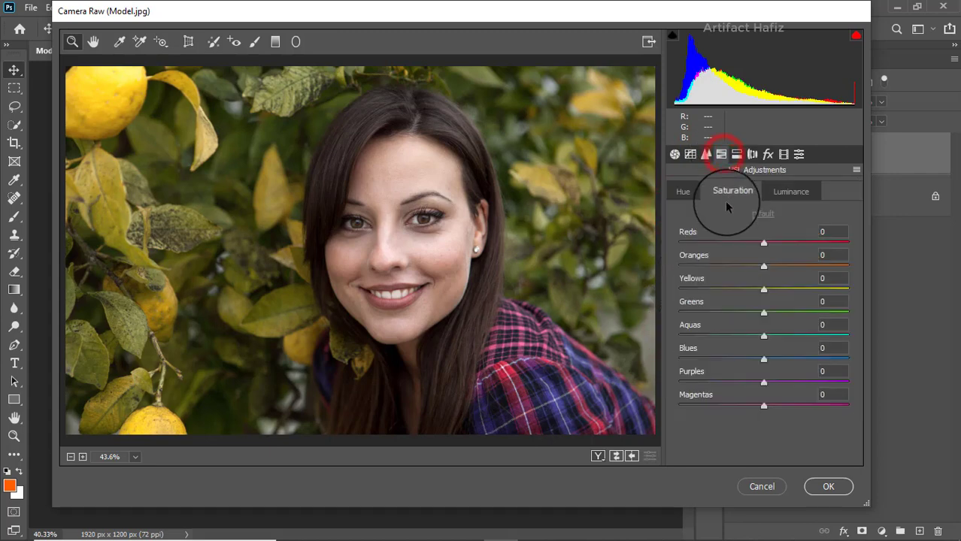
pyautogui.moveTo(763, 265); pyautogui.dragTo(702, 290)
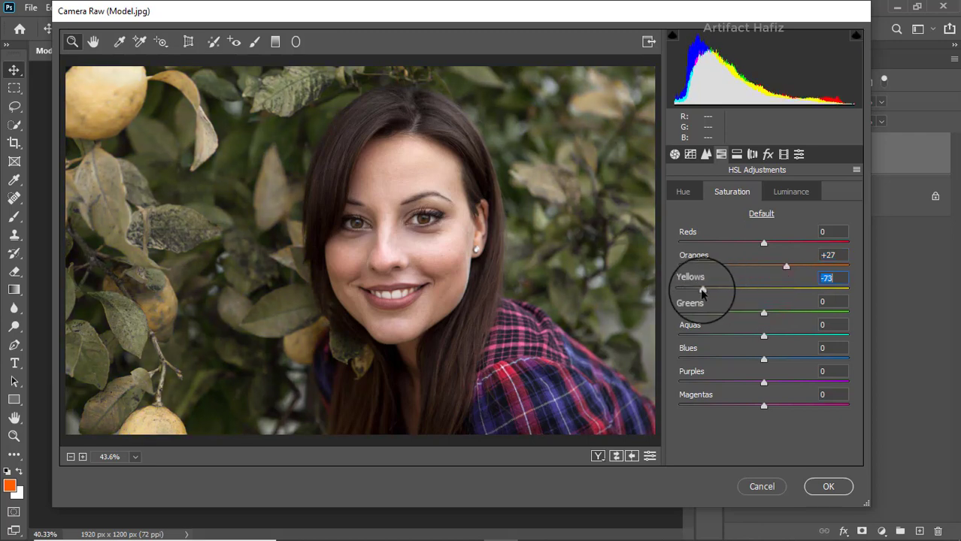
pyautogui.moveTo(765, 313); pyautogui.dragTo(671, 316)
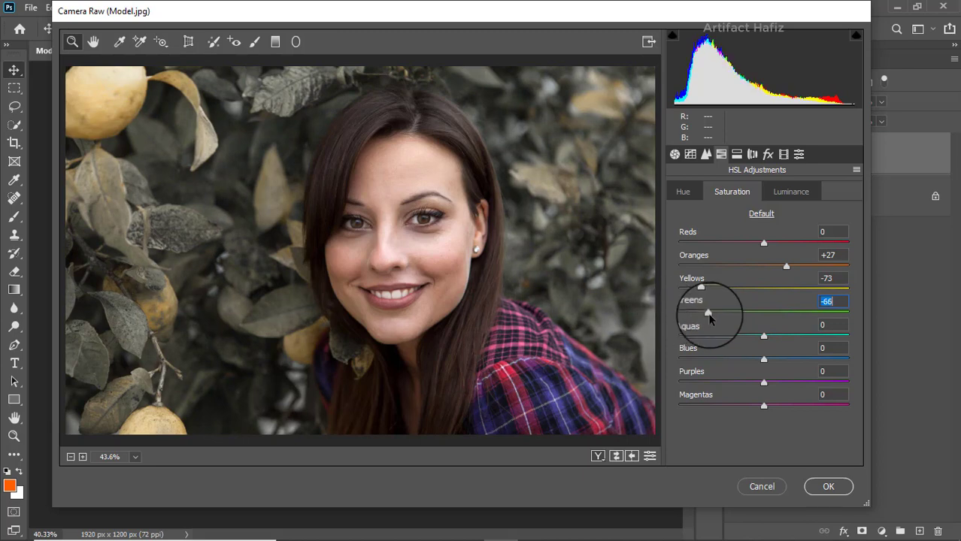
pyautogui.click(645, 314)
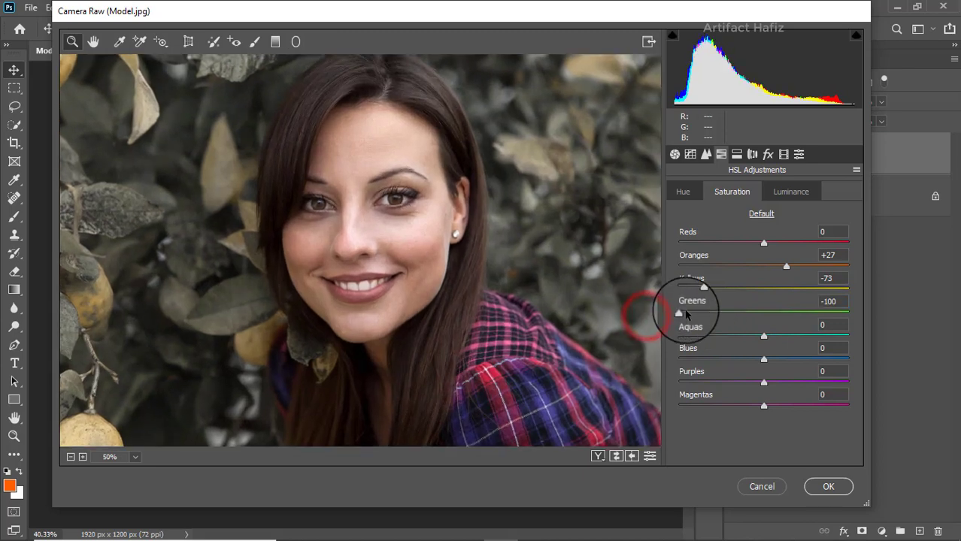
pyautogui.moveTo(678, 313); pyautogui.dragTo(733, 311)
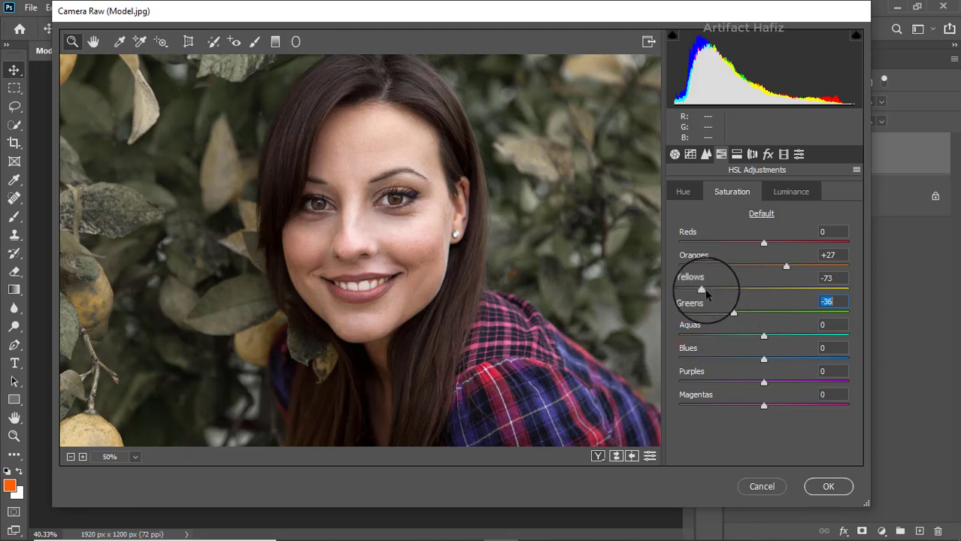
# Set the HSL luminance of Reds to +29, Oranges to +13, Yellows to -14 and Greens to -14.
pyautogui.moveTo(764, 243); pyautogui.dragTo(790, 242)
pyautogui.click(788, 191)
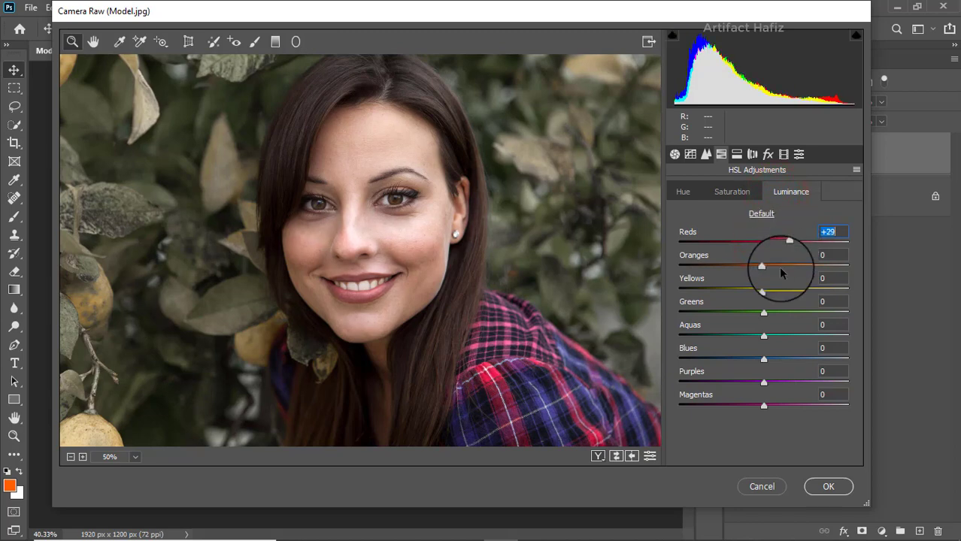
pyautogui.moveTo(764, 266); pyautogui.dragTo(751, 310)
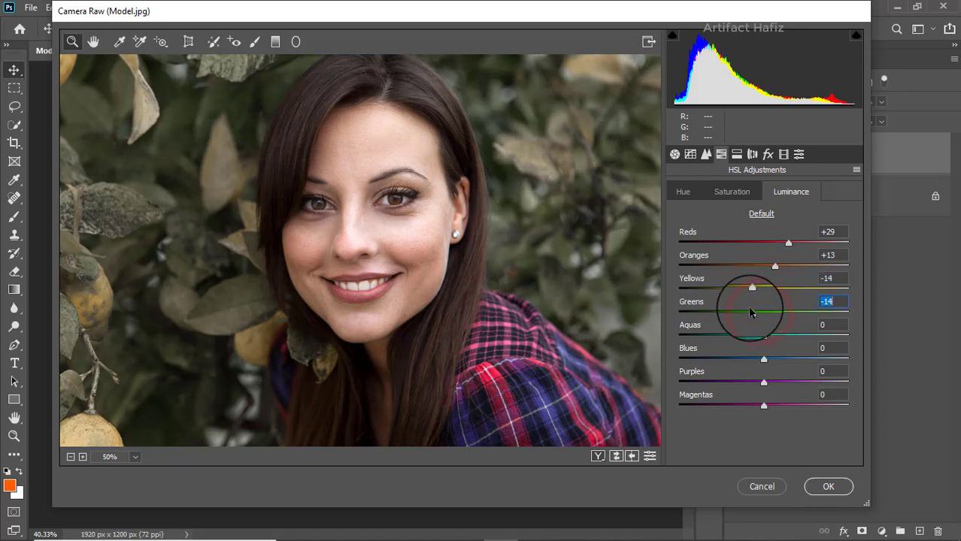
# Shift the HSL hue of both Greens and Yellows to +100.
pyautogui.click(683, 192)
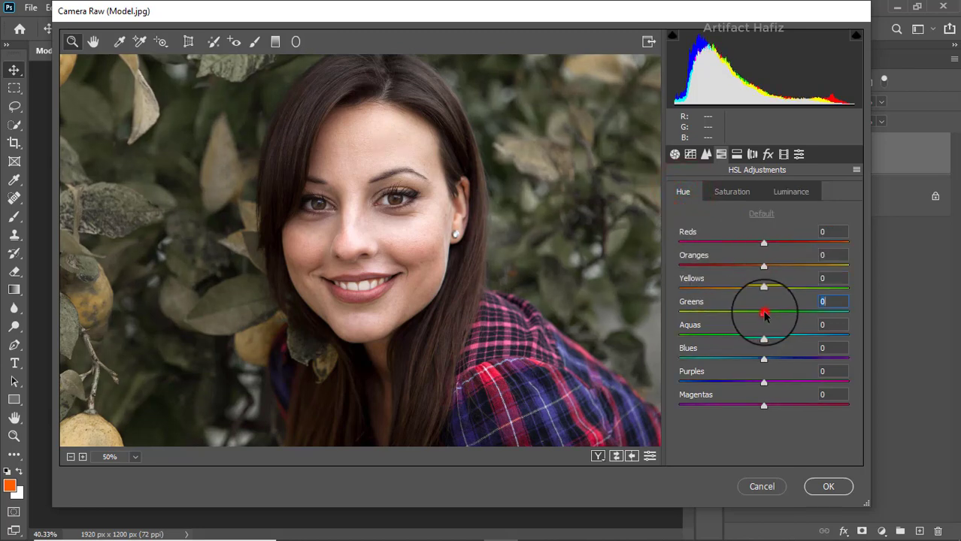
pyautogui.moveTo(764, 315); pyautogui.dragTo(843, 315)
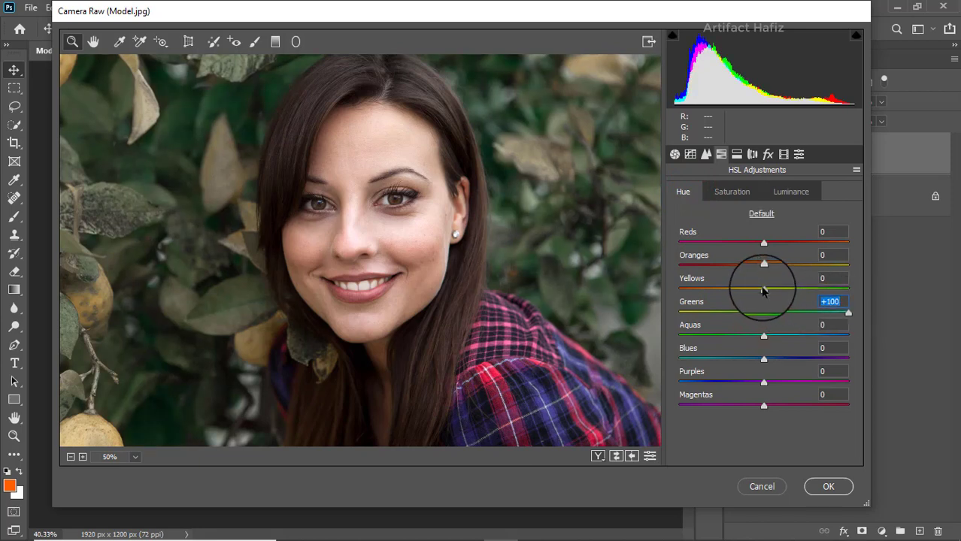
pyautogui.moveTo(762, 288); pyautogui.dragTo(853, 290)
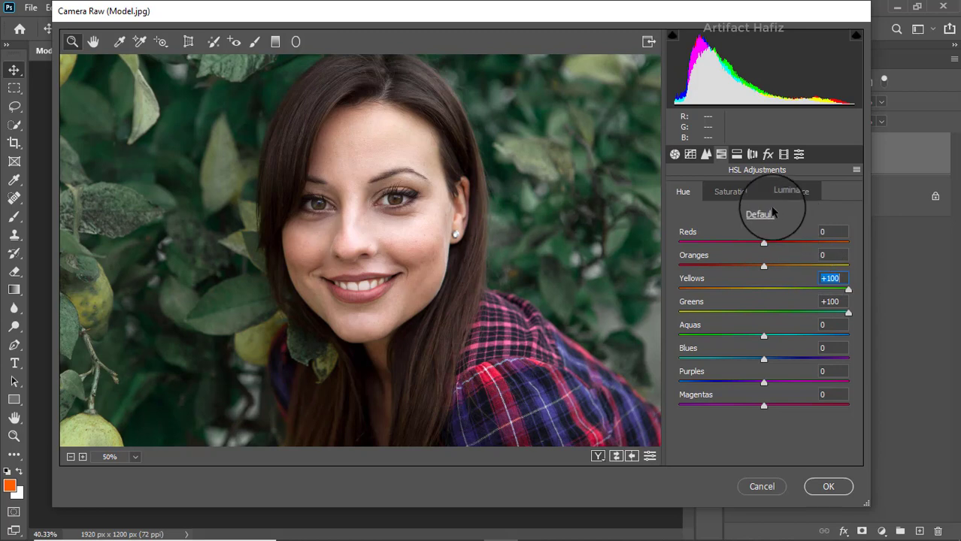
# Split-tone the shadows with hue 195 and saturation 14.
pyautogui.click(740, 155)
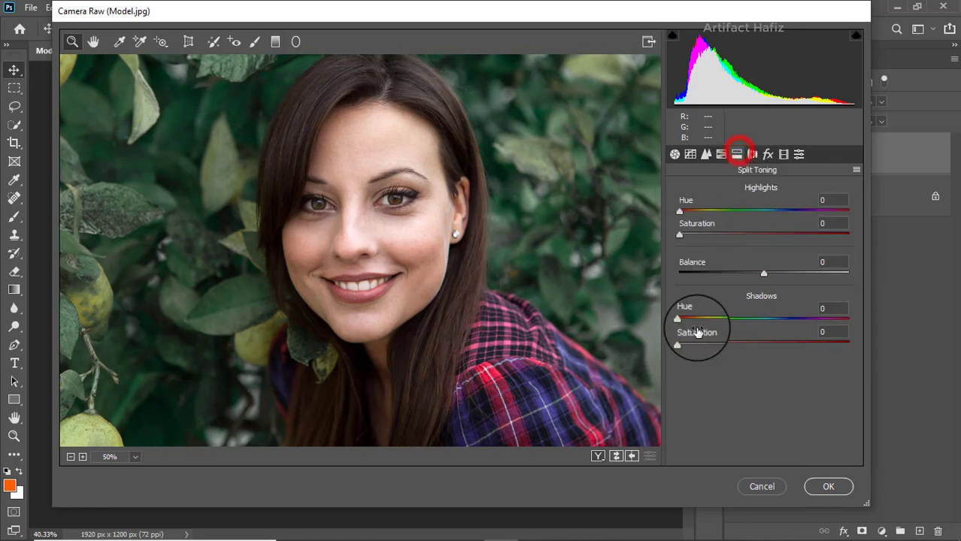
pyautogui.keyDown('alt'); pyautogui.click(506, 330); pyautogui.keyUp('alt')
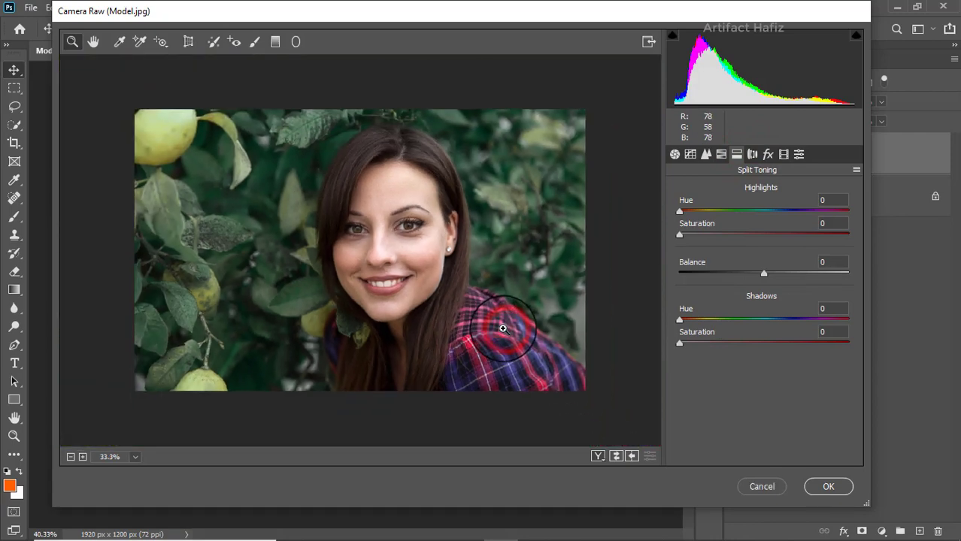
pyautogui.moveTo(679, 343); pyautogui.dragTo(746, 343)
pyautogui.moveTo(680, 319); pyautogui.dragTo(703, 347)
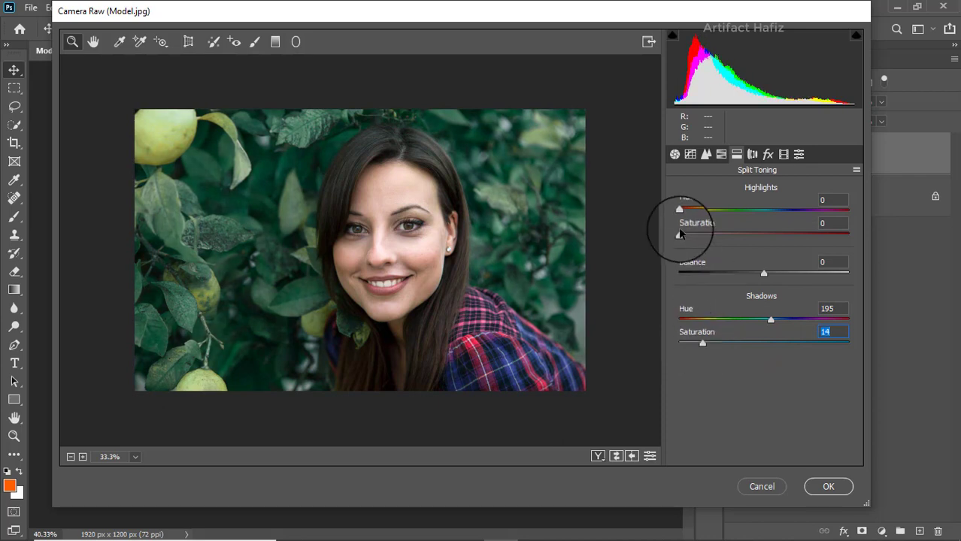
# Split-tone the highlights with hue 56 and saturation 4.
pyautogui.moveTo(680, 235); pyautogui.dragTo(733, 239)
pyautogui.moveTo(679, 211); pyautogui.dragTo(706, 215)
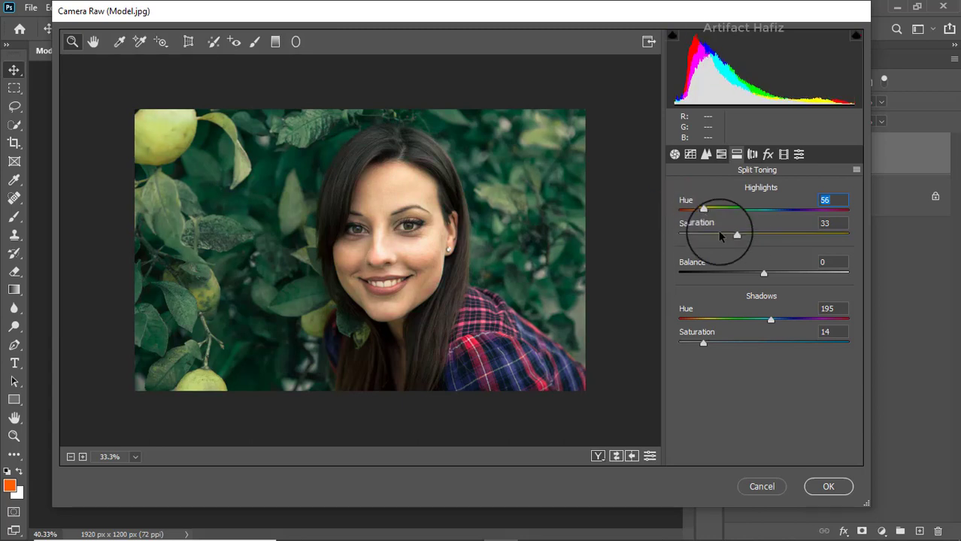
pyautogui.moveTo(712, 231); pyautogui.dragTo(685, 235)
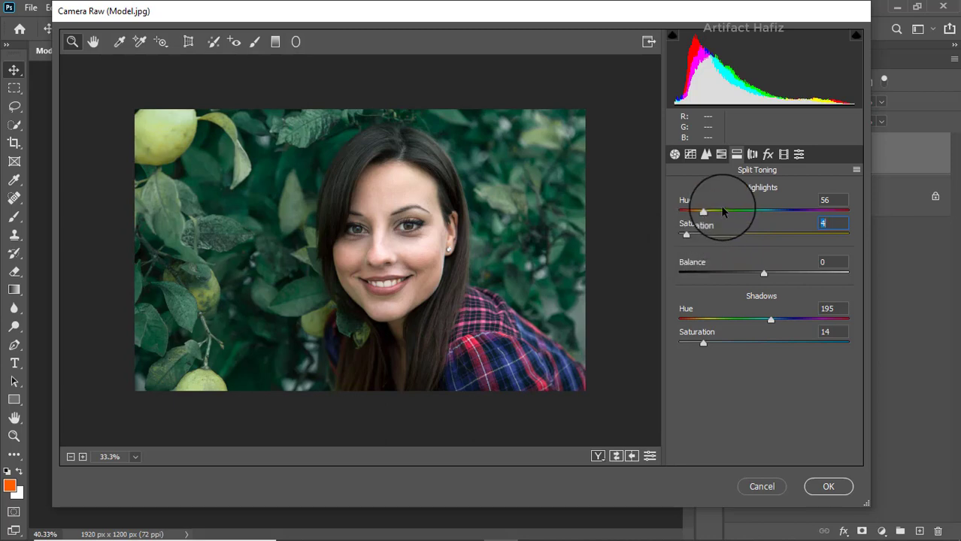
# Calibrate the Red Primary to hue -9 and saturation +8, Green Primary saturation to +20 and Blue Primary saturation to +17.
pyautogui.click(767, 156)
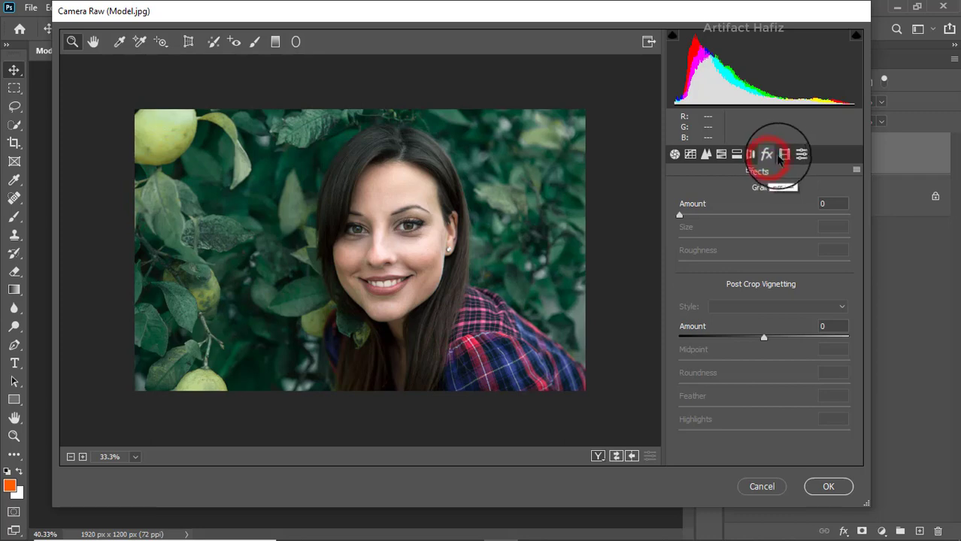
pyautogui.click(782, 155)
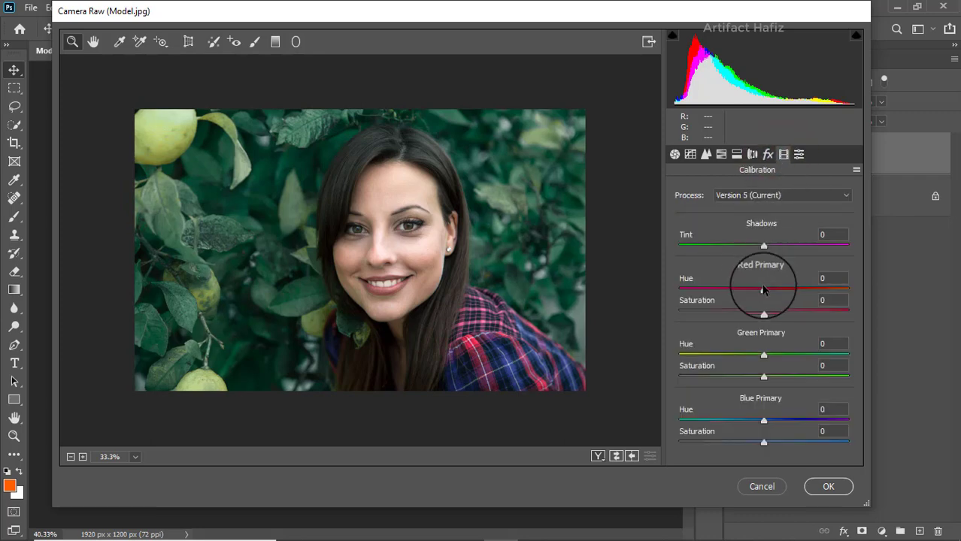
pyautogui.moveTo(763, 290)
pyautogui.mouseDown()
pyautogui.moveTo(785, 293)
pyautogui.moveTo(759, 295)
pyautogui.mouseUp()
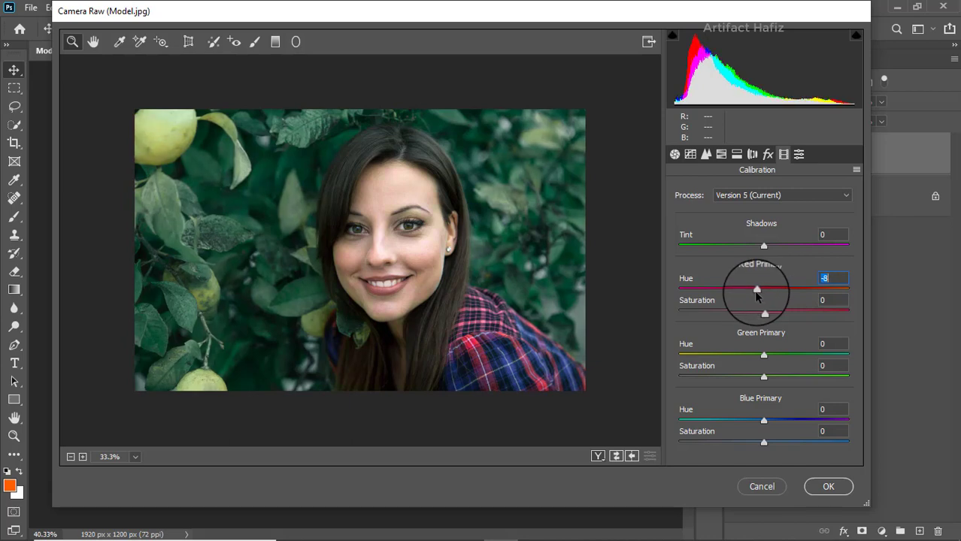
pyautogui.moveTo(764, 312); pyautogui.dragTo(770, 311)
pyautogui.moveTo(763, 375); pyautogui.dragTo(780, 380)
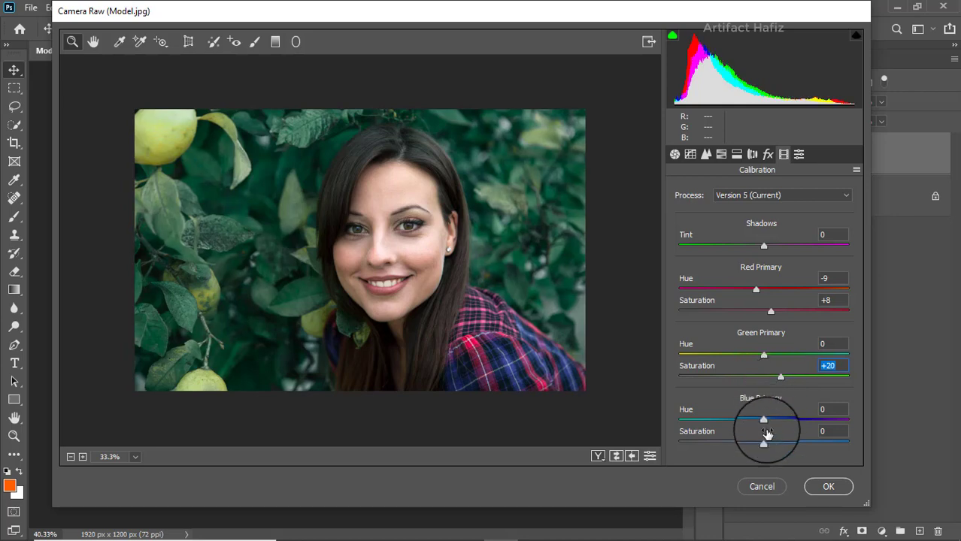
pyautogui.moveTo(763, 442); pyautogui.dragTo(778, 446)
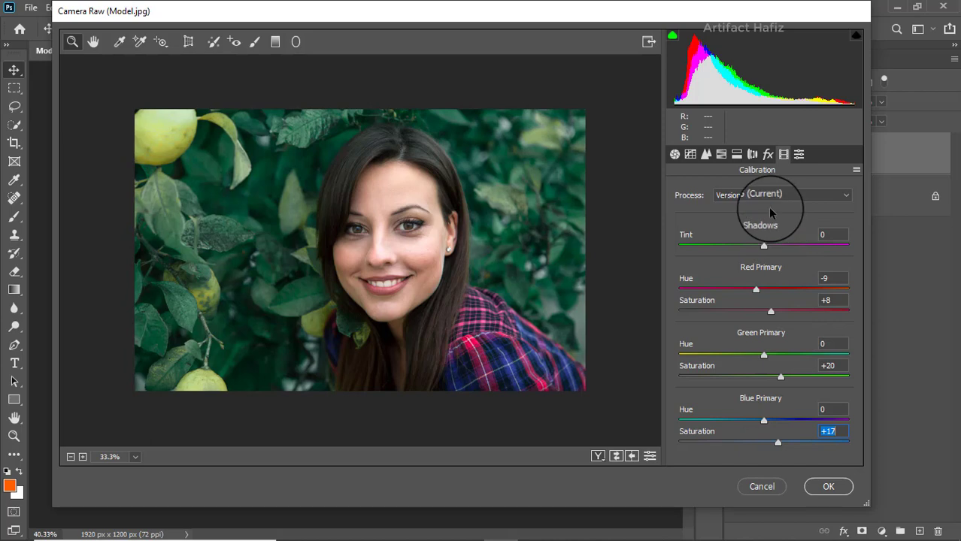
# Apply the Camera Raw adjustments, and hide and reshow the Background copy layer to compare the result with the original.
pyautogui.click(828, 486)
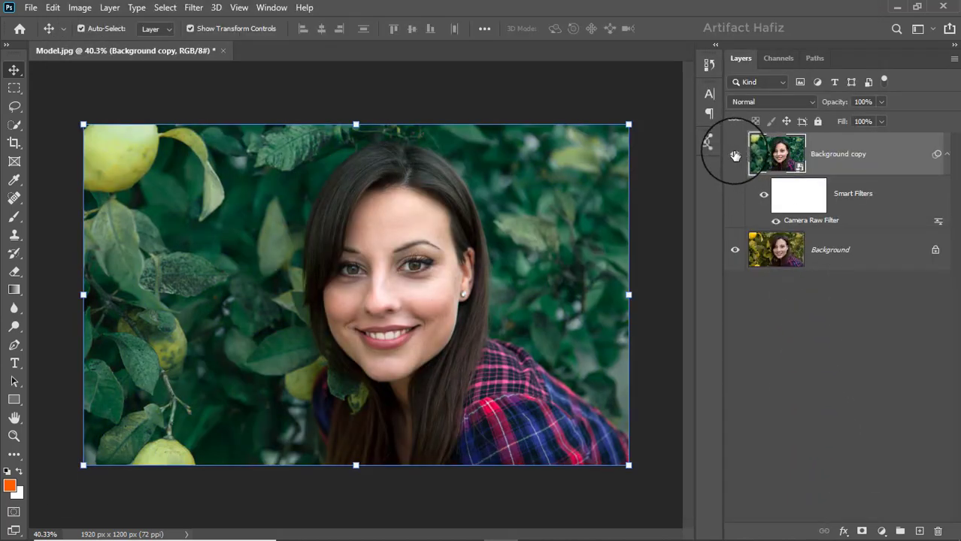
pyautogui.click(735, 155)
pyautogui.click(736, 155)
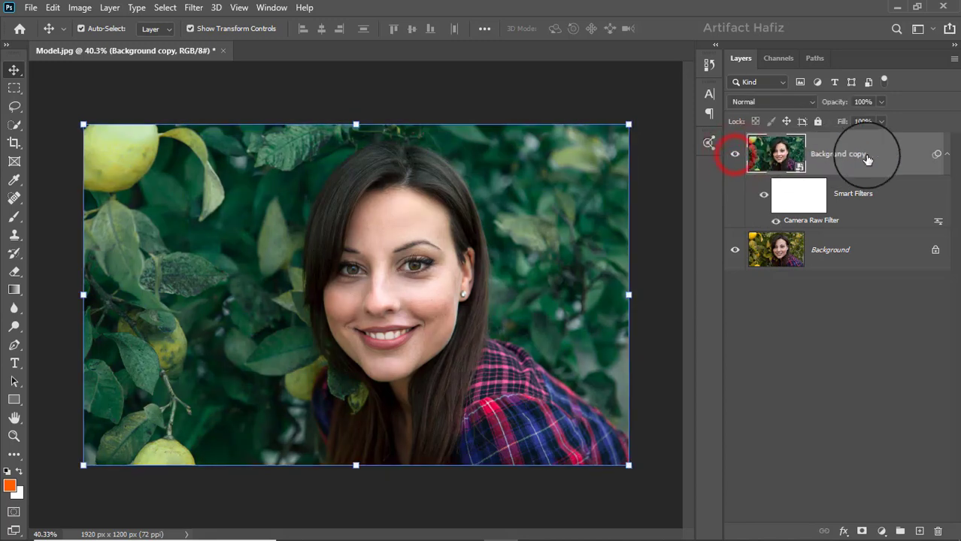
# Add a Color Lookup adjustment layer above the Background copy layer using the FuturisticBleak.3DL 3D LUT.
pyautogui.click(881, 530)
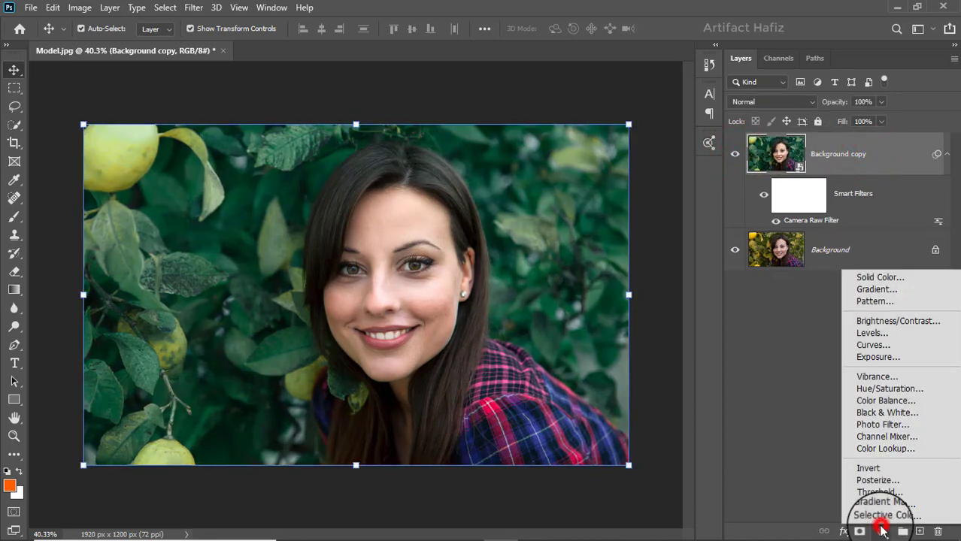
pyautogui.click(879, 446)
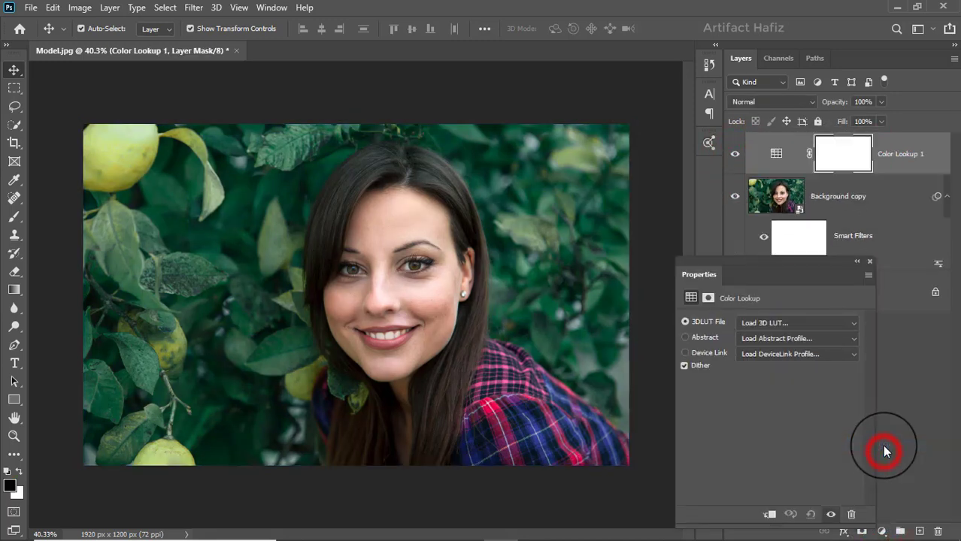
pyautogui.click(758, 322)
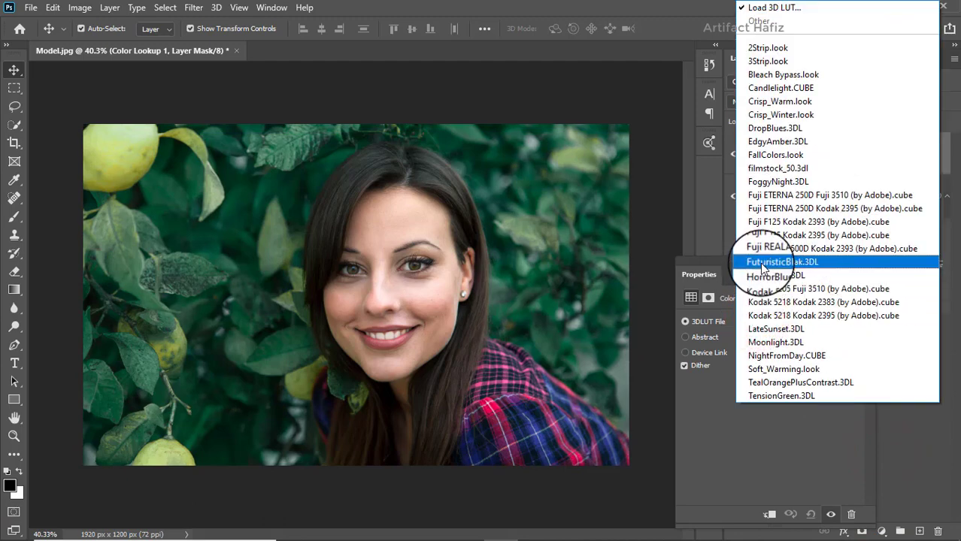
pyautogui.click(752, 262)
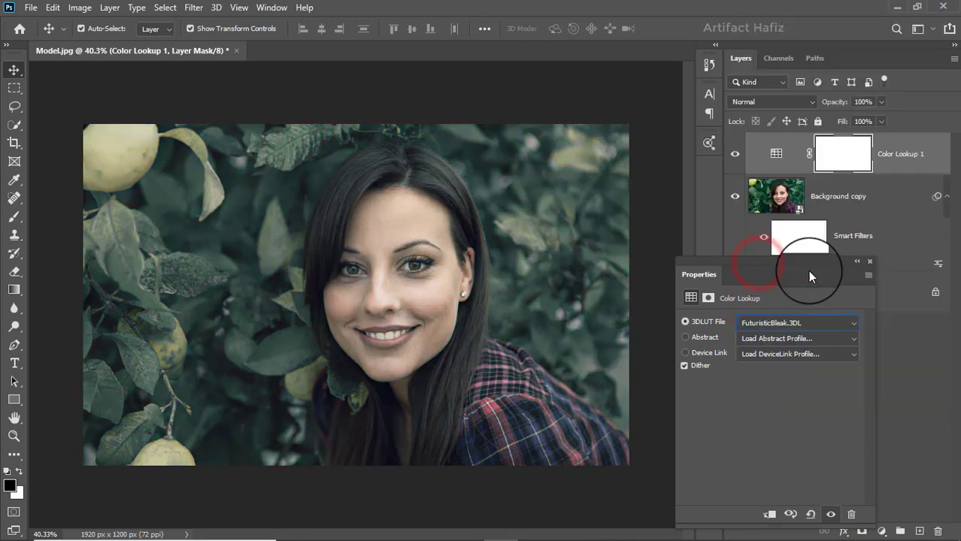
pyautogui.click(869, 262)
# Lower the opacity of the FuturisticBleak Color Lookup layer to 20%.
pyautogui.click(888, 141)
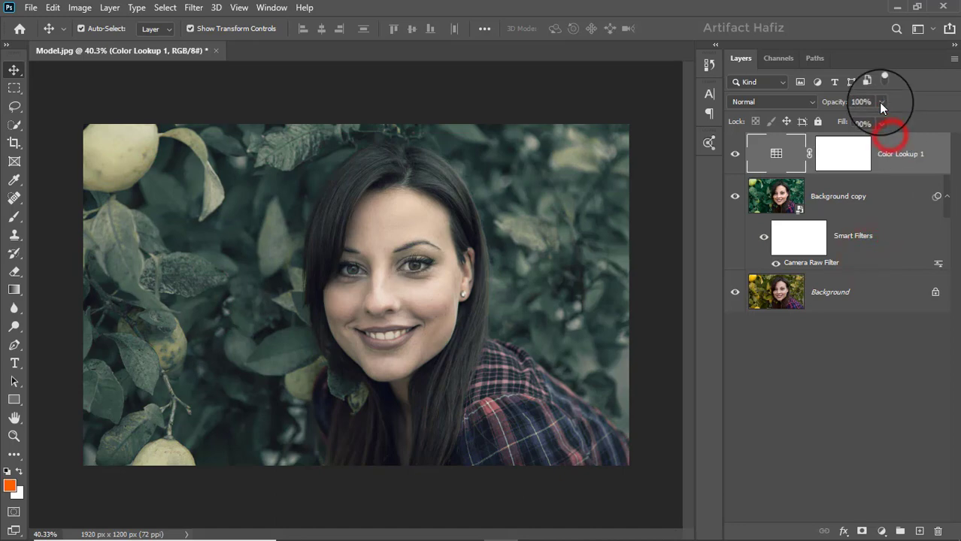
pyautogui.click(880, 101)
pyautogui.moveTo(881, 116); pyautogui.dragTo(832, 137)
# Add a second Color Lookup adjustment layer using the Fuji F125 Kodak 2395 (by Adobe).cube 3D LUT.
pyautogui.click(881, 531)
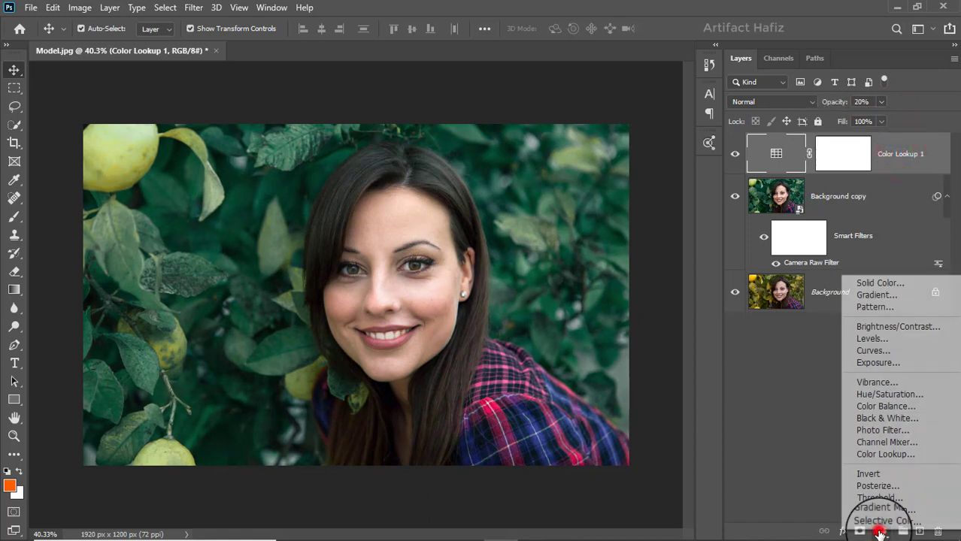
pyautogui.click(884, 454)
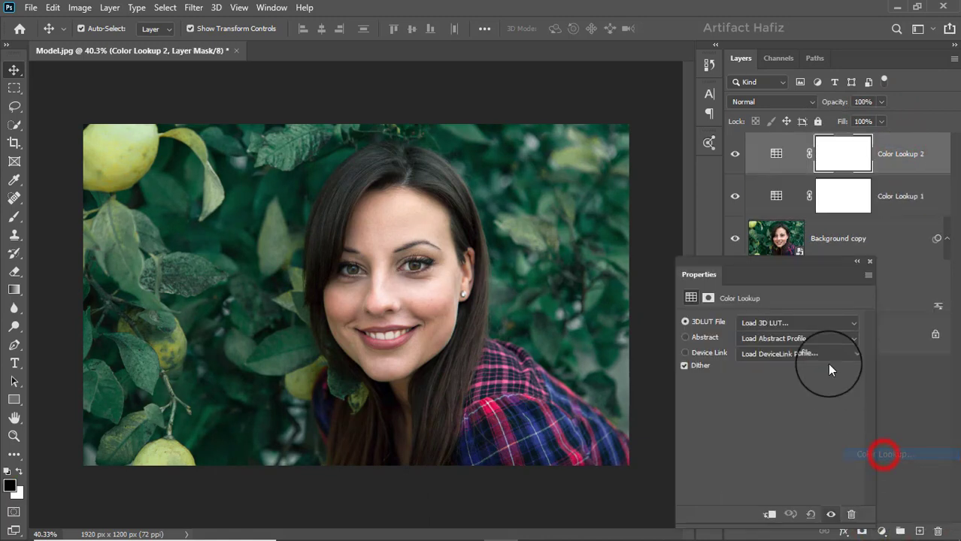
pyautogui.click(788, 328)
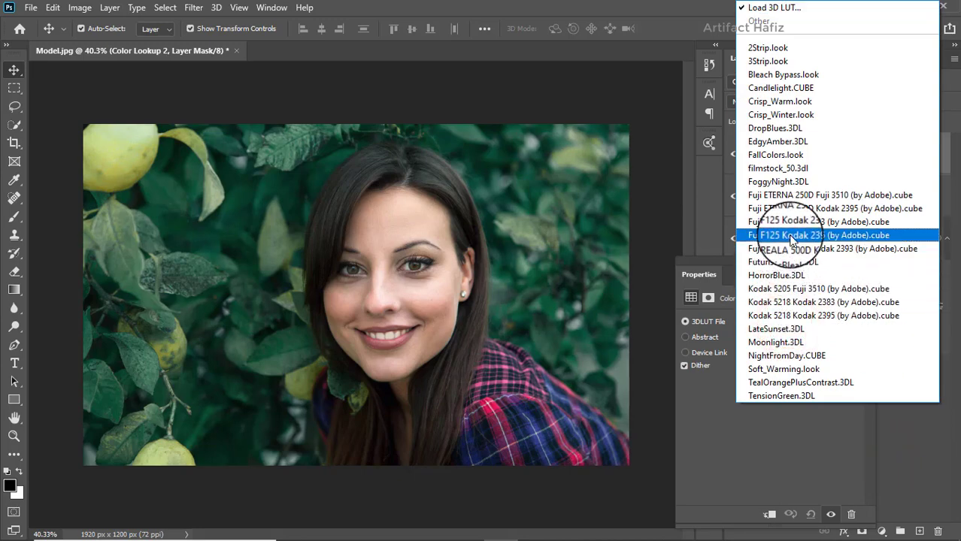
pyautogui.click(790, 235)
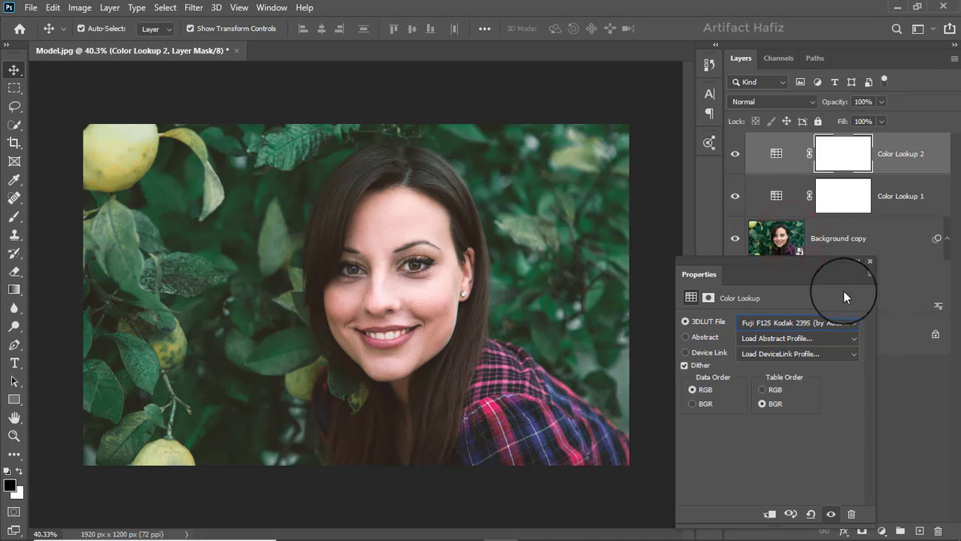
pyautogui.click(868, 263)
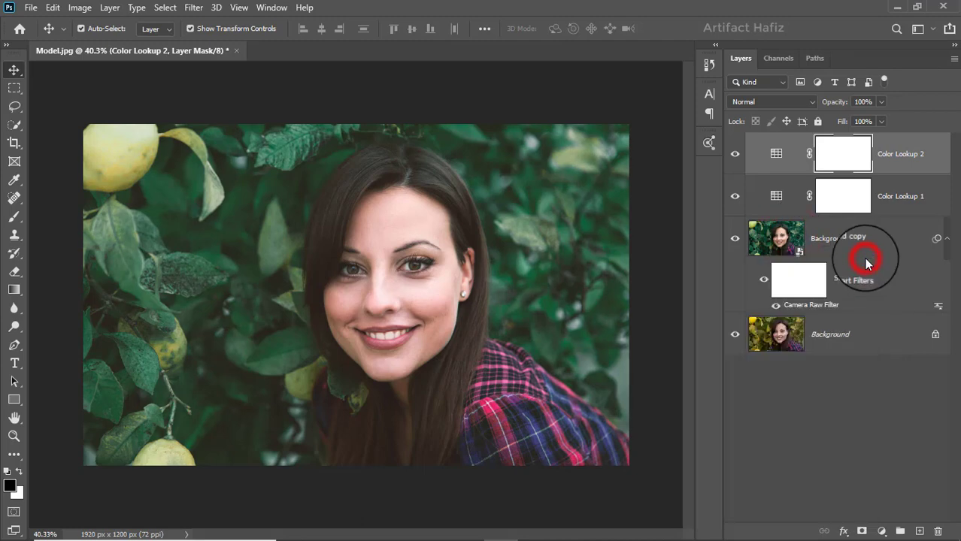
# Lower the opacity of the Fuji F125 Kodak 2395 Color Lookup layer to 28%.
pyautogui.click(883, 106)
pyautogui.moveTo(880, 117); pyautogui.dragTo(853, 128)
pyautogui.click(889, 159)
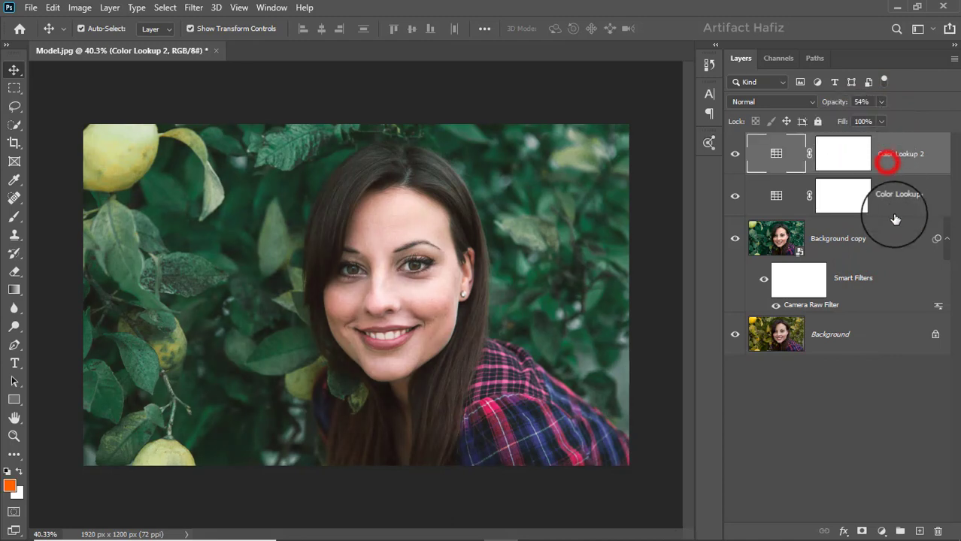
pyautogui.click(881, 101)
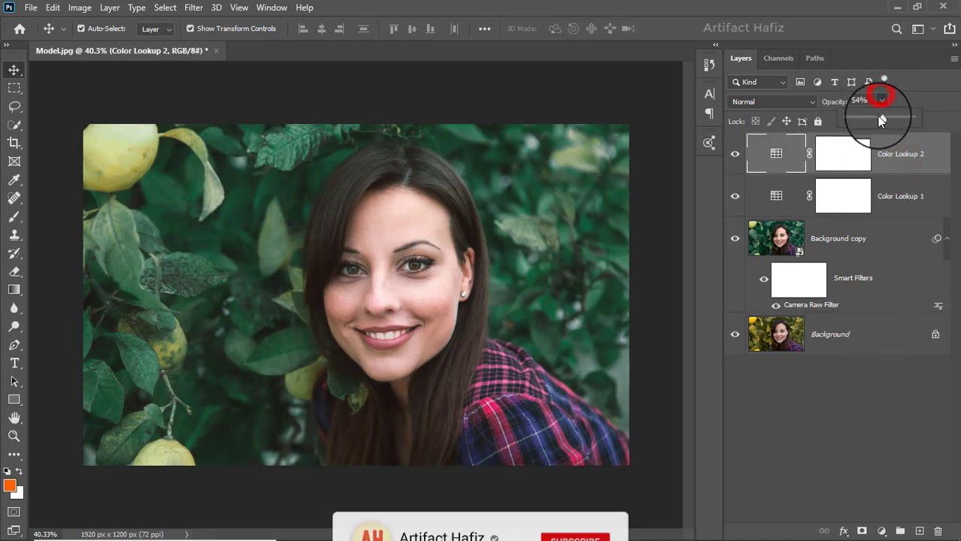
pyautogui.moveTo(880, 118); pyautogui.dragTo(864, 120)
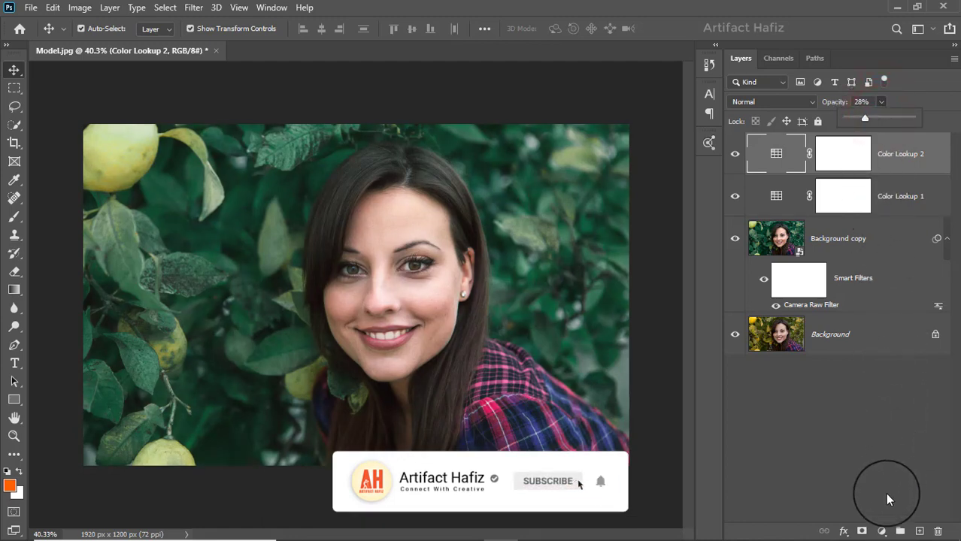
# Add a third Color Lookup adjustment layer using the Soft_Warming.look 3D LUT.
pyautogui.click(881, 530)
pyautogui.click(887, 448)
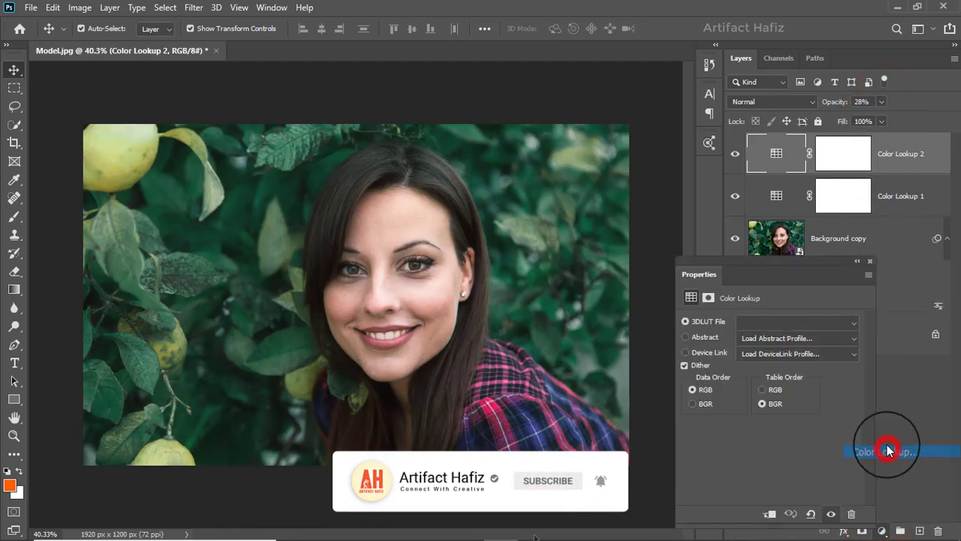
pyautogui.click(782, 323)
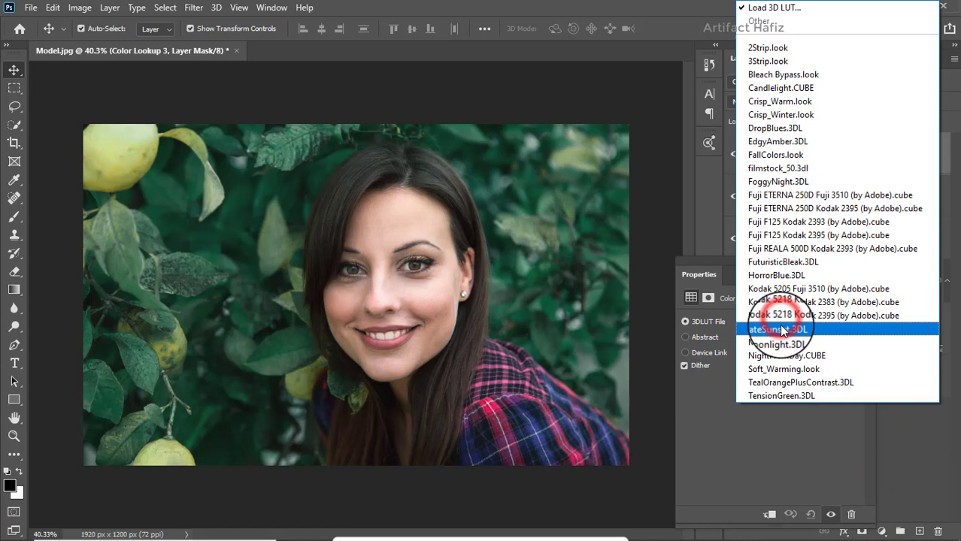
pyautogui.click(774, 369)
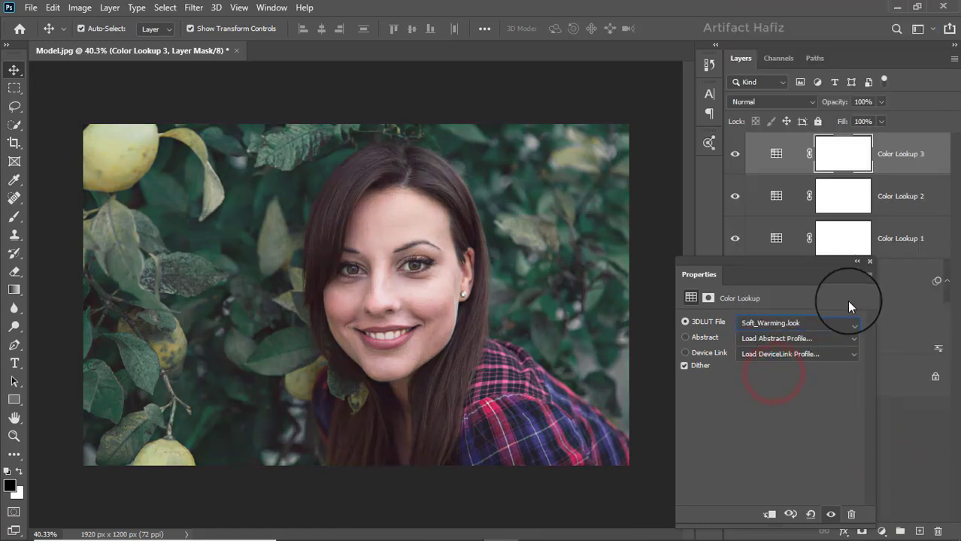
pyautogui.click(869, 263)
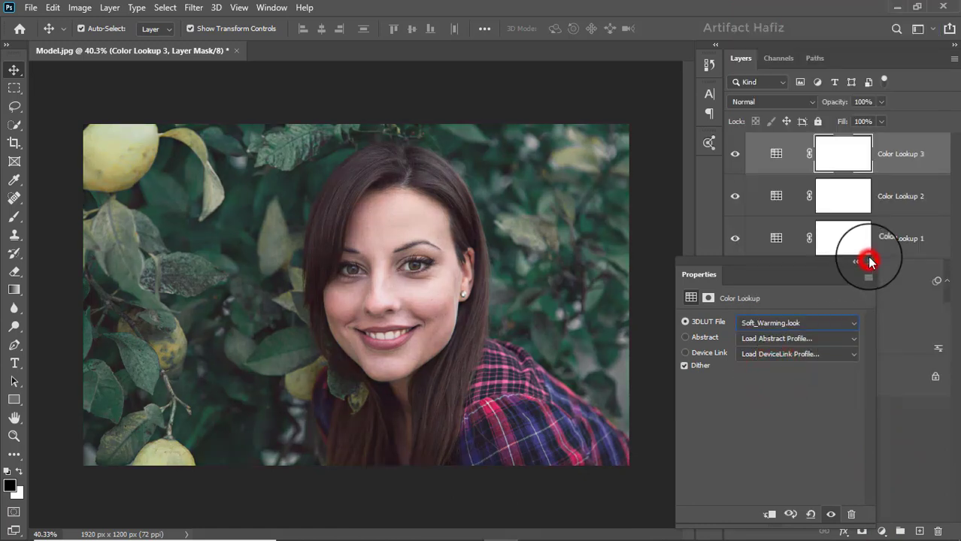
# Set the Soft_Warming Color Lookup layer to Luminosity blending at 25% opacity.
pyautogui.click(746, 101)
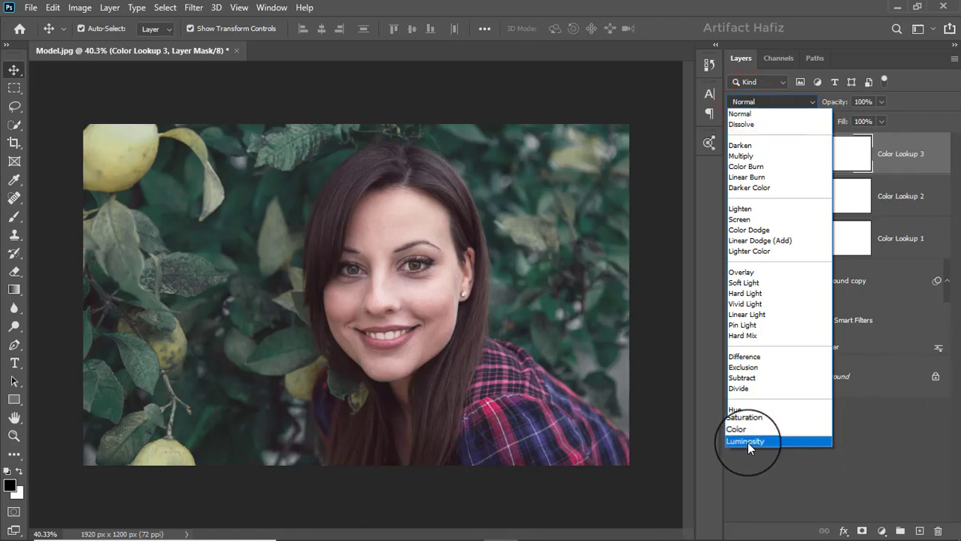
pyautogui.click(747, 442)
pyautogui.click(901, 153)
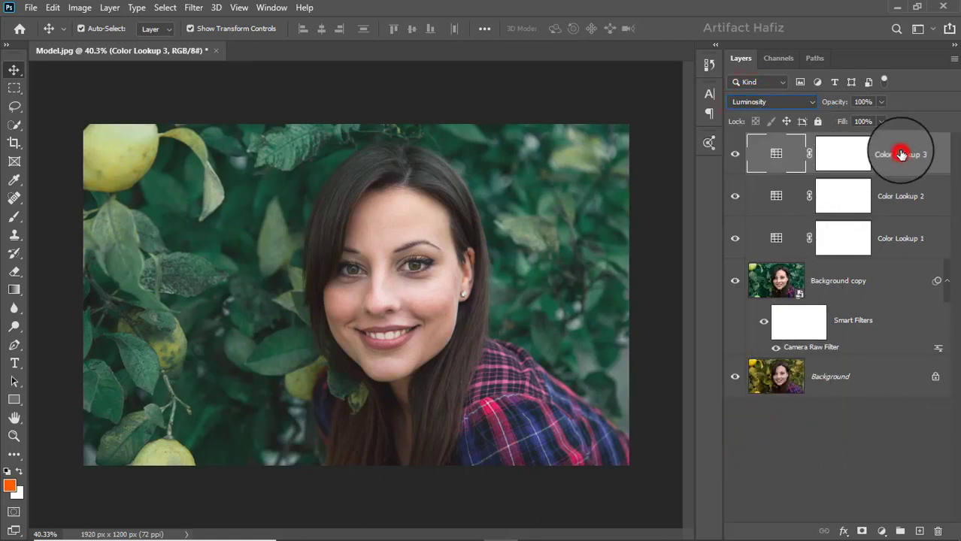
pyautogui.click(879, 102)
pyautogui.moveTo(881, 117); pyautogui.dragTo(834, 124)
pyautogui.click(900, 154)
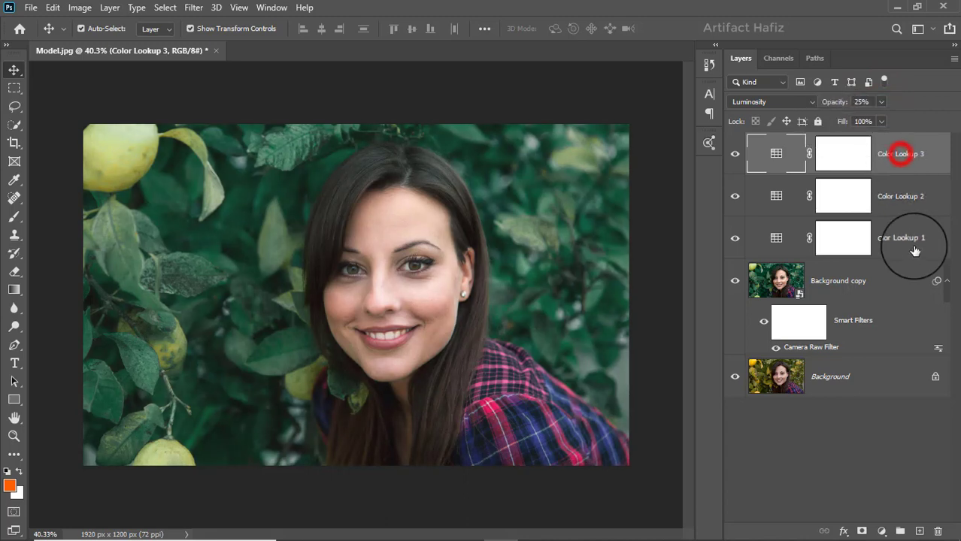
# Add a Curves adjustment layer with a subtle RGB S-curve that slightly darkens the shadows and brightens the highlights.
pyautogui.click(881, 531)
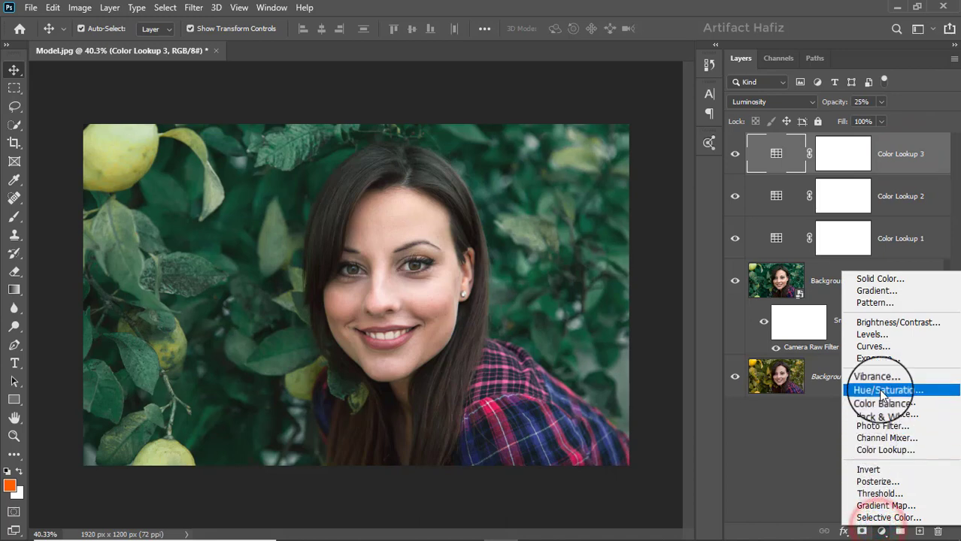
pyautogui.click(873, 347)
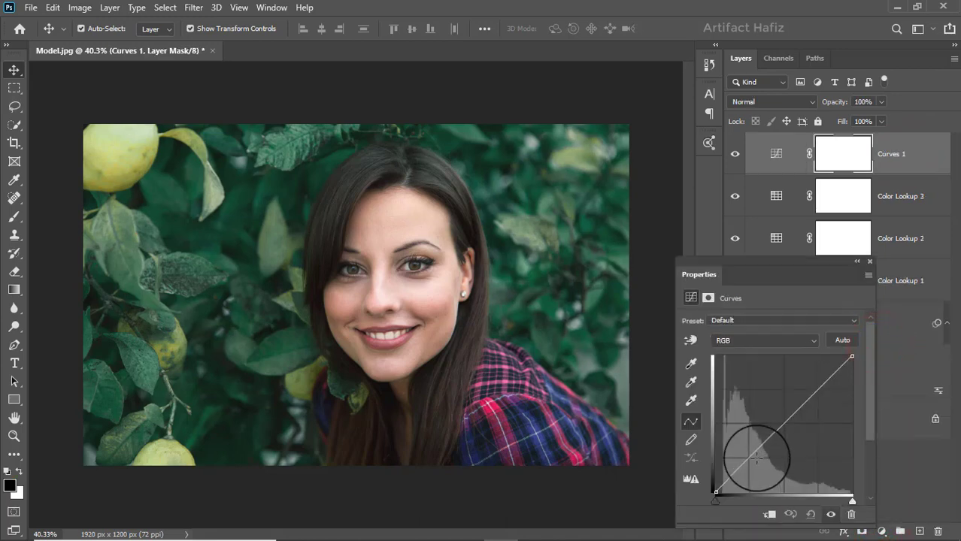
pyautogui.moveTo(750, 455); pyautogui.dragTo(756, 459)
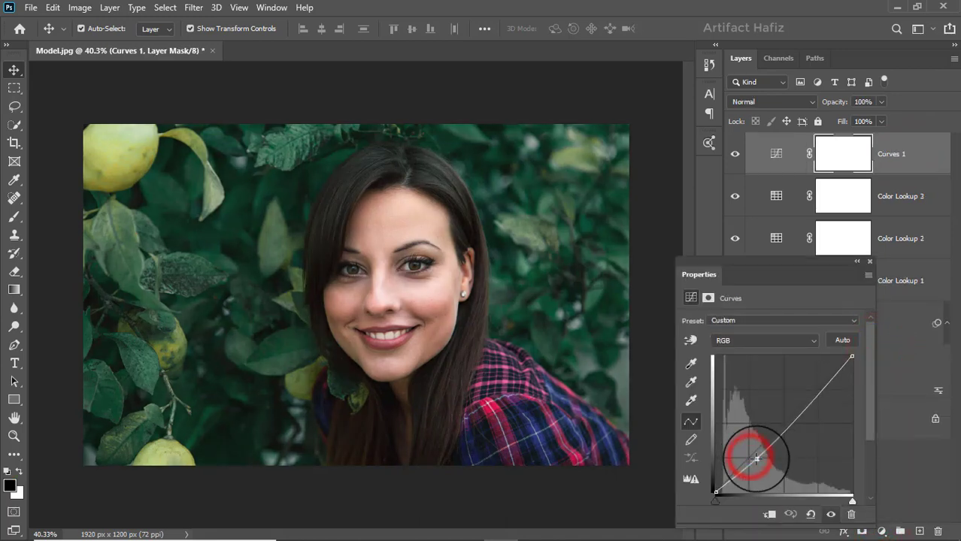
pyautogui.click(821, 390)
pyautogui.moveTo(821, 391); pyautogui.dragTo(818, 382)
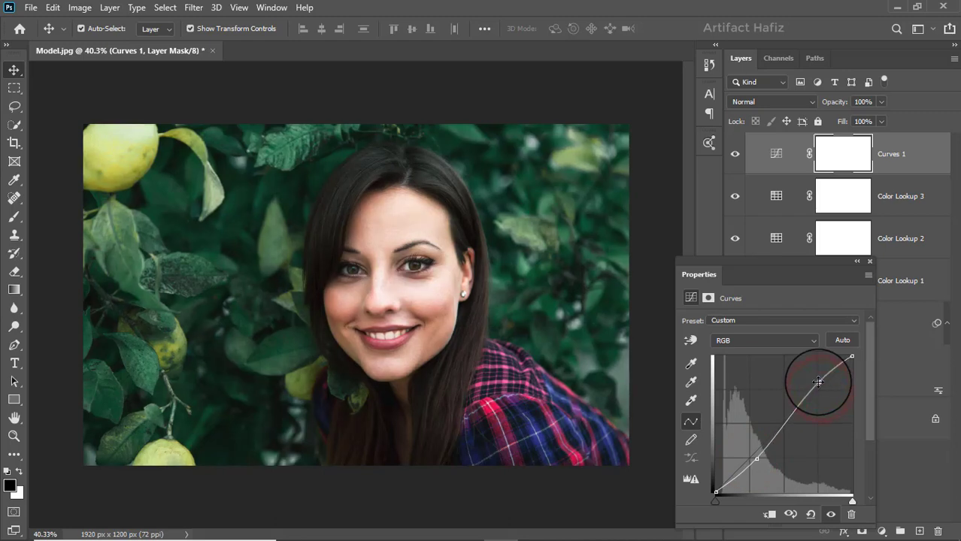
pyautogui.moveTo(756, 458); pyautogui.dragTo(749, 460)
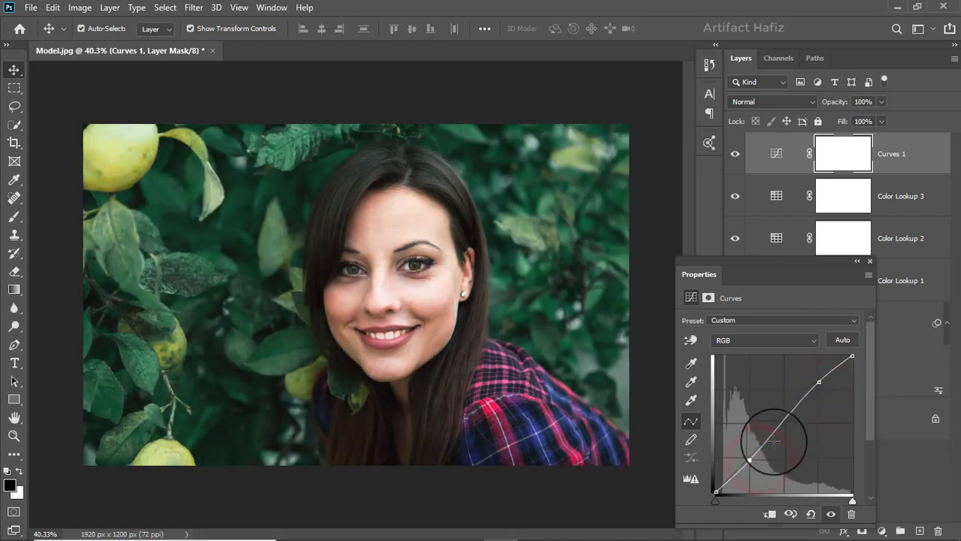
pyautogui.moveTo(819, 382); pyautogui.dragTo(822, 383)
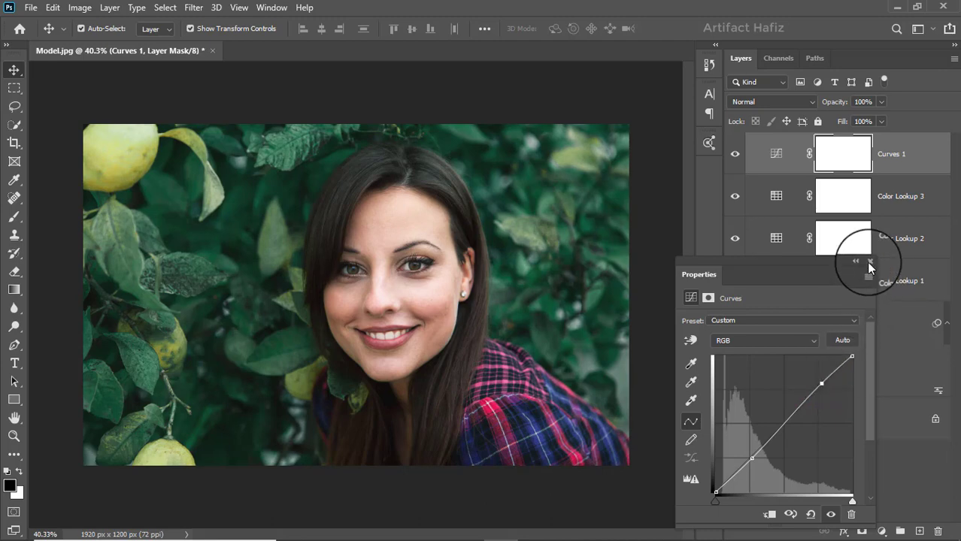
pyautogui.click(869, 263)
# Set the Curves layer's blend mode to Luminosity, and hide and reshow the layer to compare its effect.
pyautogui.click(771, 101)
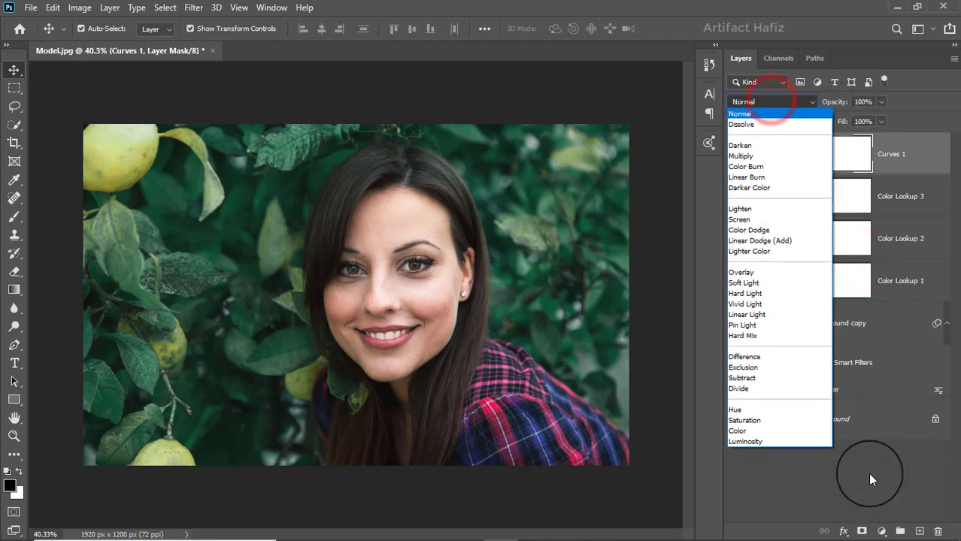
pyautogui.click(751, 441)
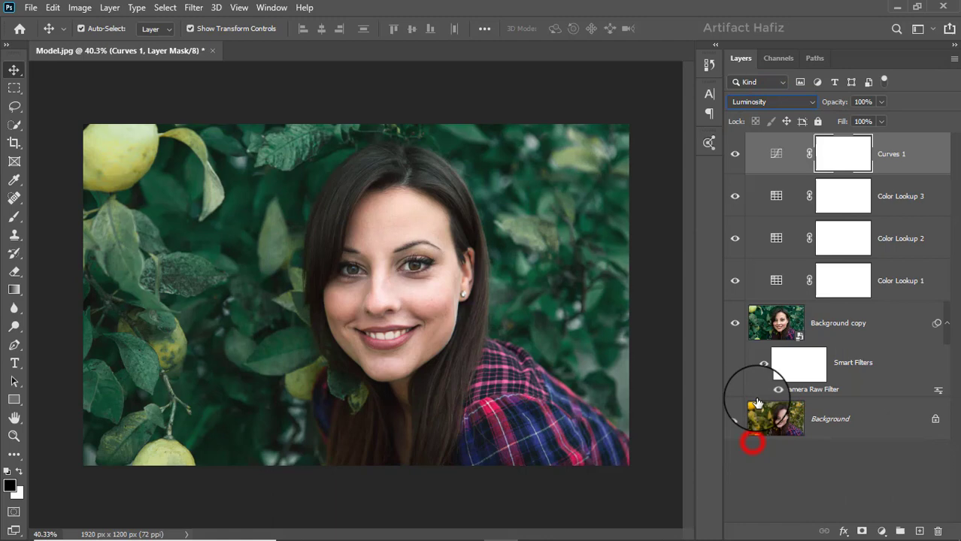
pyautogui.click(735, 156)
pyautogui.click(736, 156)
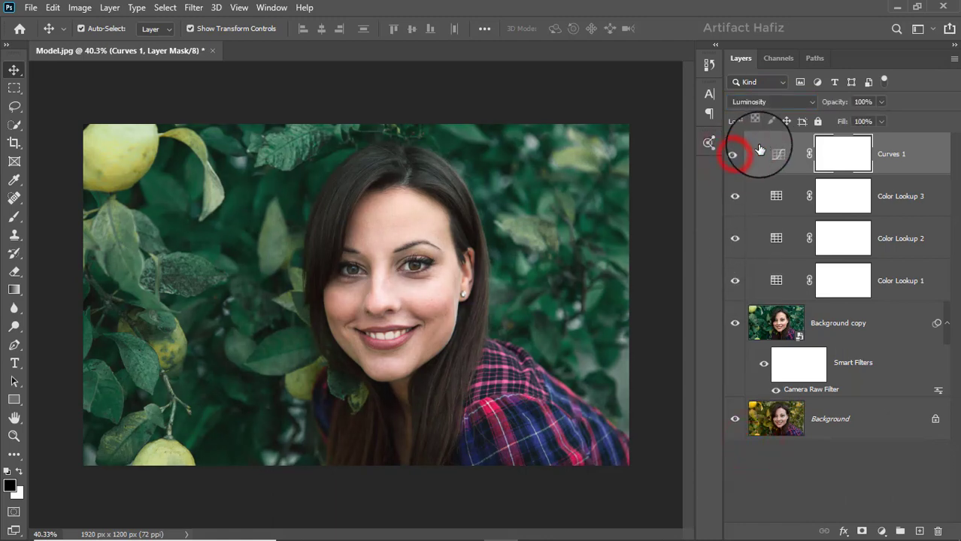
# Add a Levels adjustment layer with the RGB black input level at 2 and the white input level at 250.
pyautogui.click(881, 531)
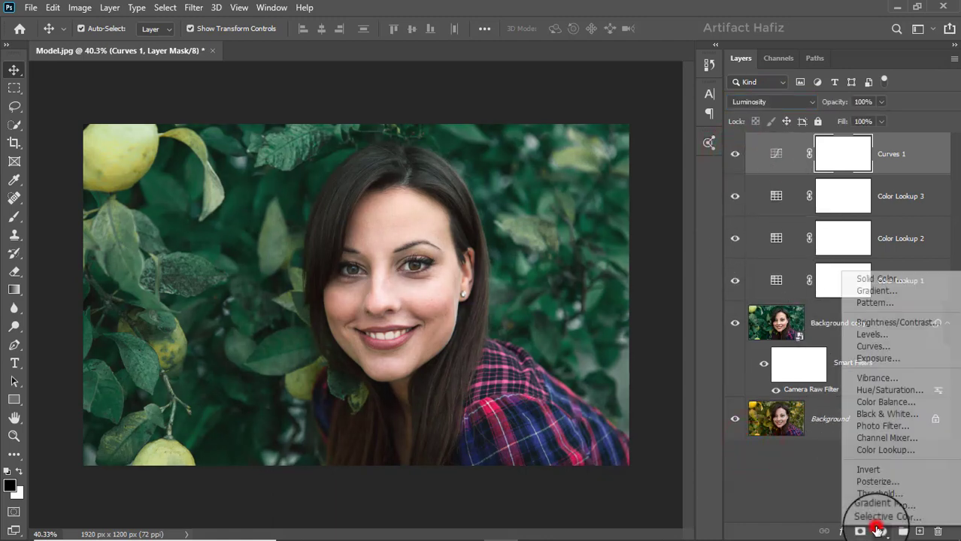
pyautogui.click(868, 334)
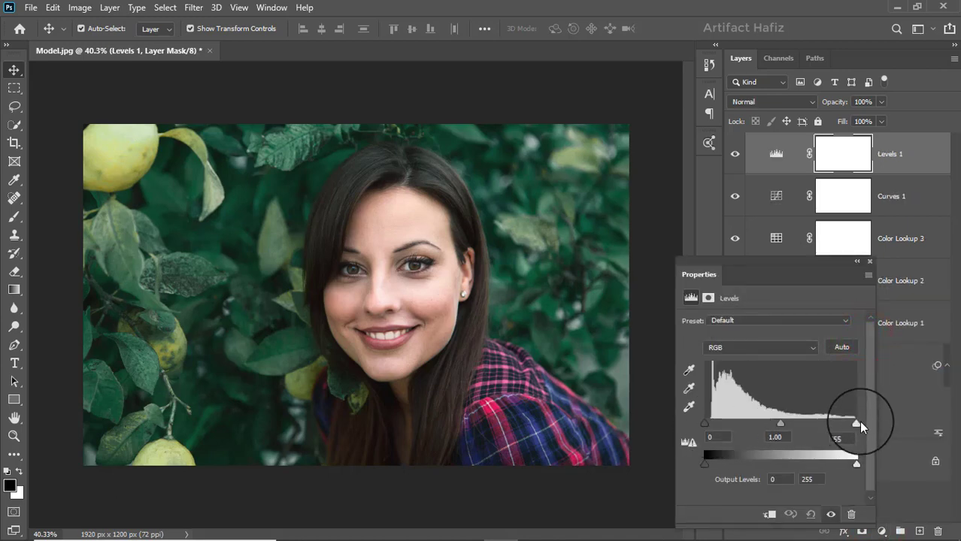
pyautogui.moveTo(856, 424); pyautogui.dragTo(853, 425)
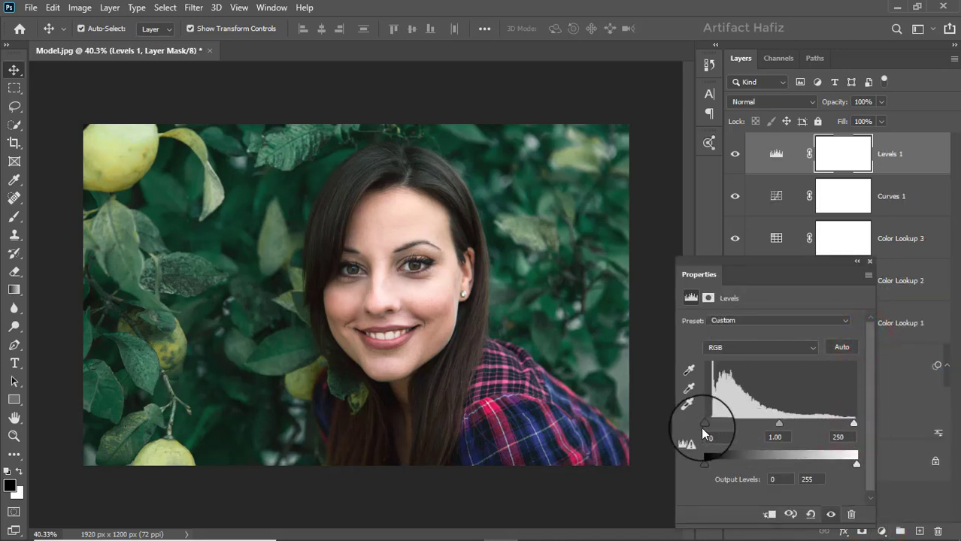
pyautogui.moveTo(708, 428); pyautogui.dragTo(708, 430)
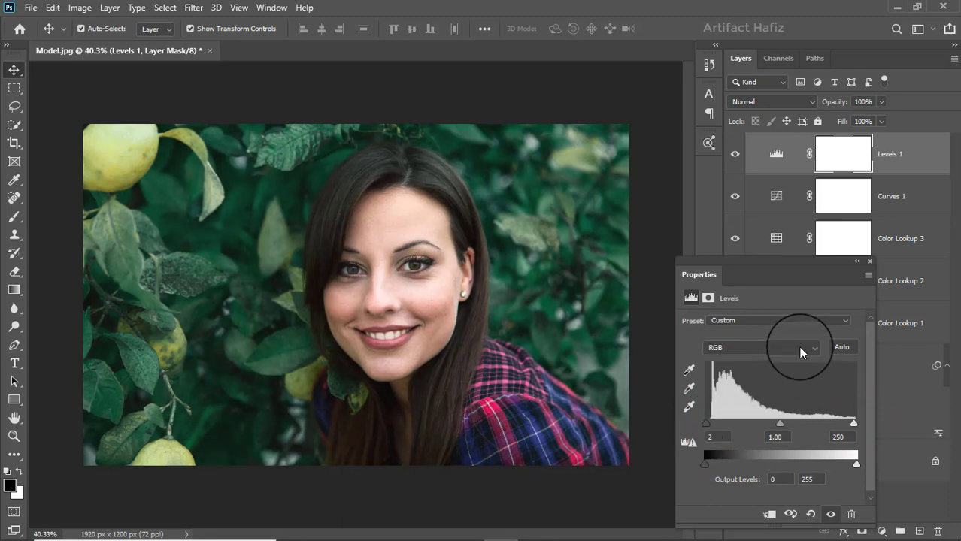
pyautogui.click(870, 260)
# Stamp all visible layers into a new merged layer above the Levels layer.
pyautogui.click(923, 153)
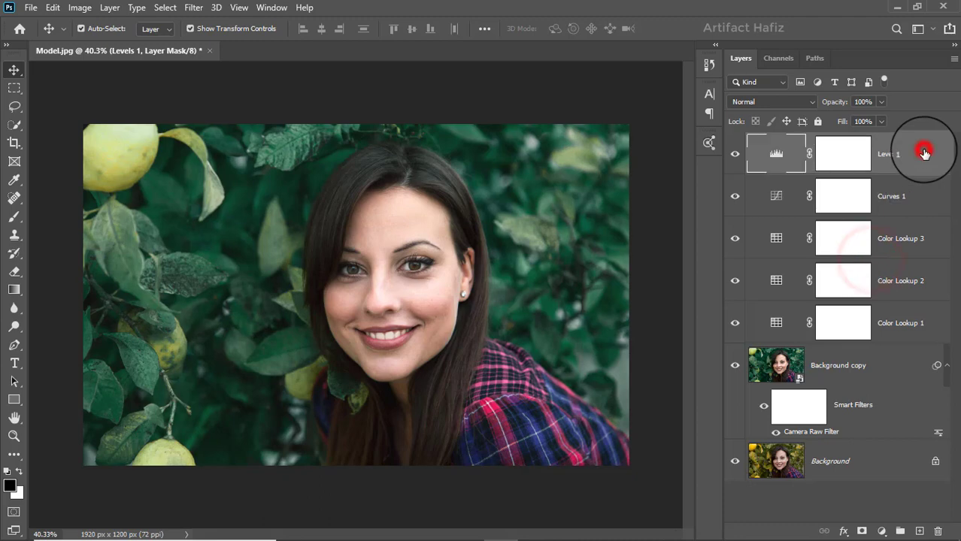
pyautogui.hotkey('ctrl', 'alt', 'shift', 'e')
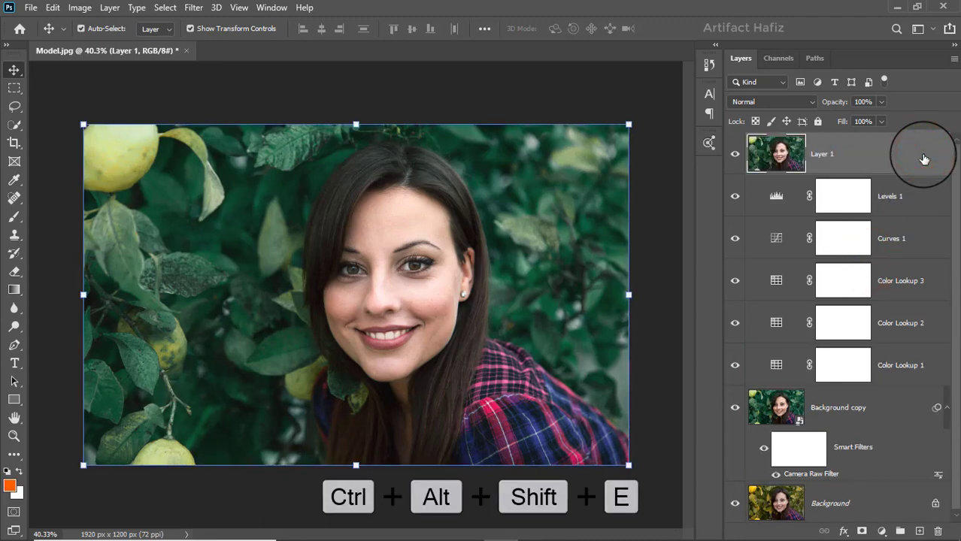
# Convert the stamped layer for smart filters and start a Camera Raw Filter on it with Vibrance at -10.
pyautogui.click(194, 7)
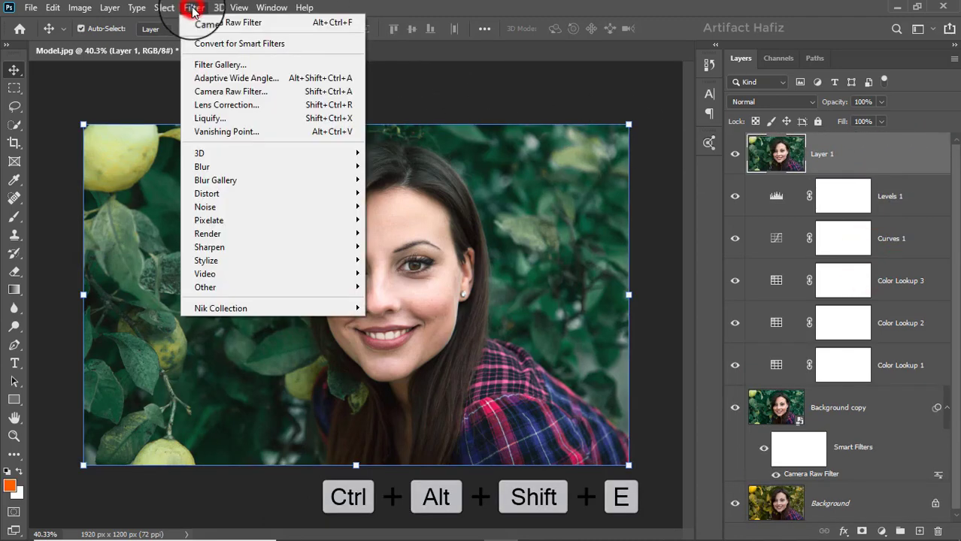
pyautogui.click(195, 44)
pyautogui.click(189, 8)
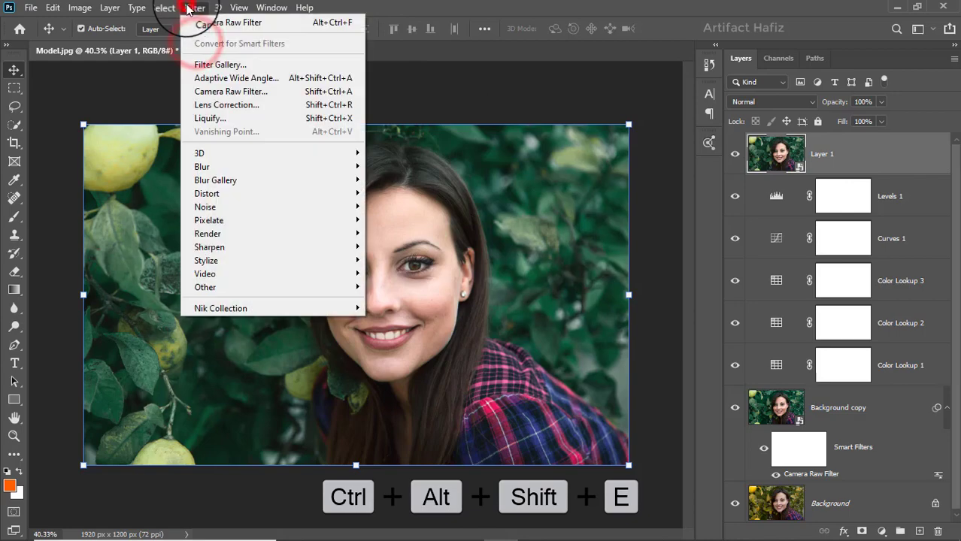
pyautogui.click(206, 91)
pyautogui.scroll(-3, 745, 398)
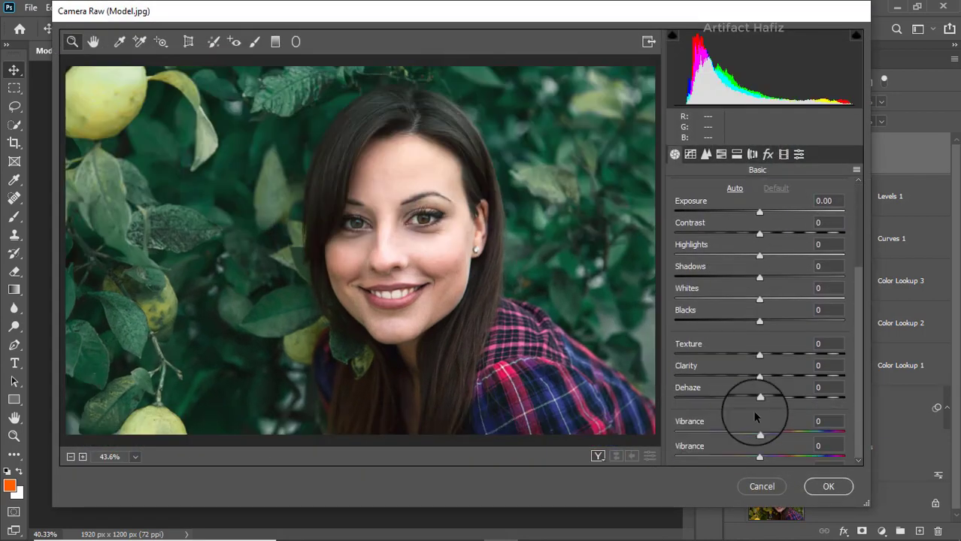
pyautogui.moveTo(761, 435)
pyautogui.mouseDown()
pyautogui.moveTo(740, 434)
pyautogui.moveTo(750, 434)
pyautogui.mouseUp()
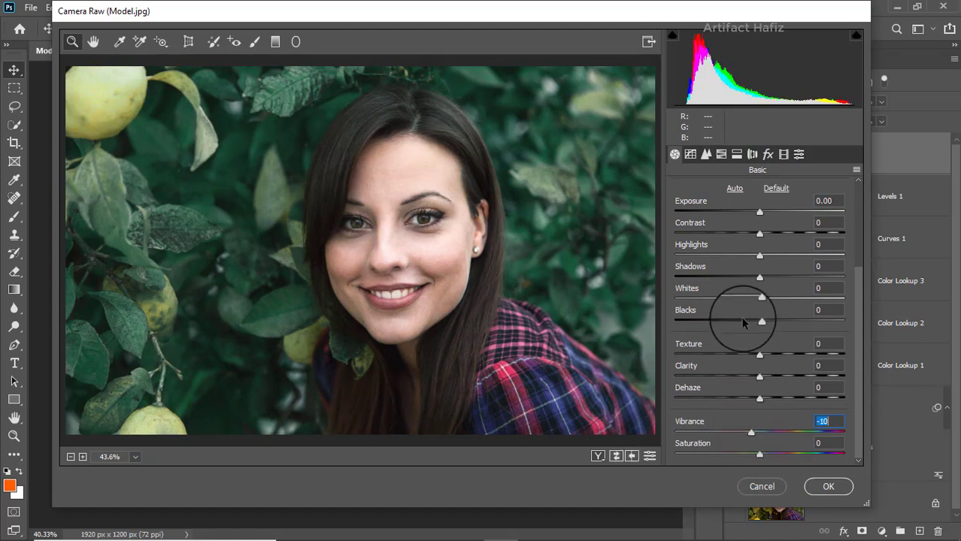
# Fine-tune the orange tones in Camera Raw's HSL adjustments, setting the Oranges luminance to -1.
pyautogui.click(720, 154)
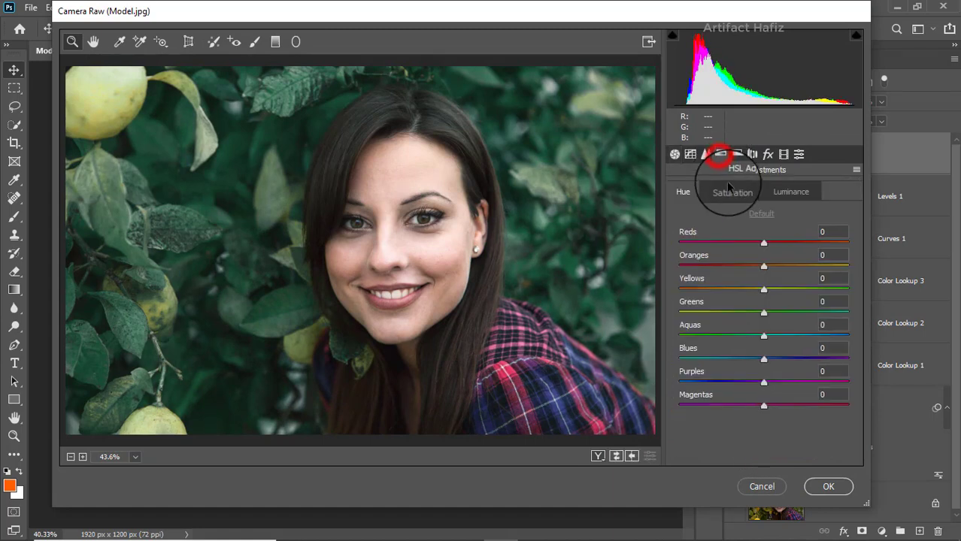
pyautogui.click(731, 192)
pyautogui.moveTo(763, 267); pyautogui.dragTo(773, 291)
pyautogui.moveTo(762, 239); pyautogui.dragTo(761, 271)
pyautogui.click(772, 194)
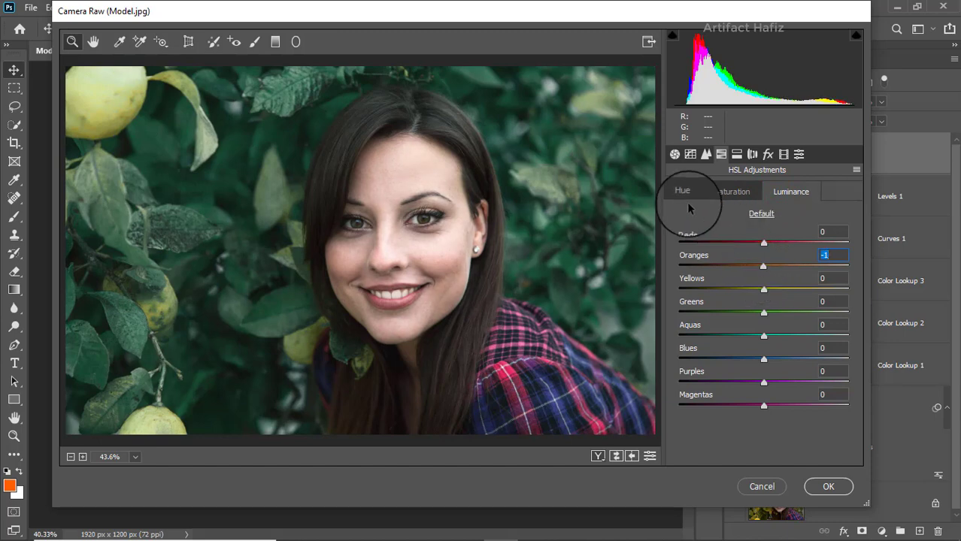
# Set the basic Camera Raw values to Exposure -0.10, Highlights -11, Whites +19 and Clarity +3.
pyautogui.click(674, 154)
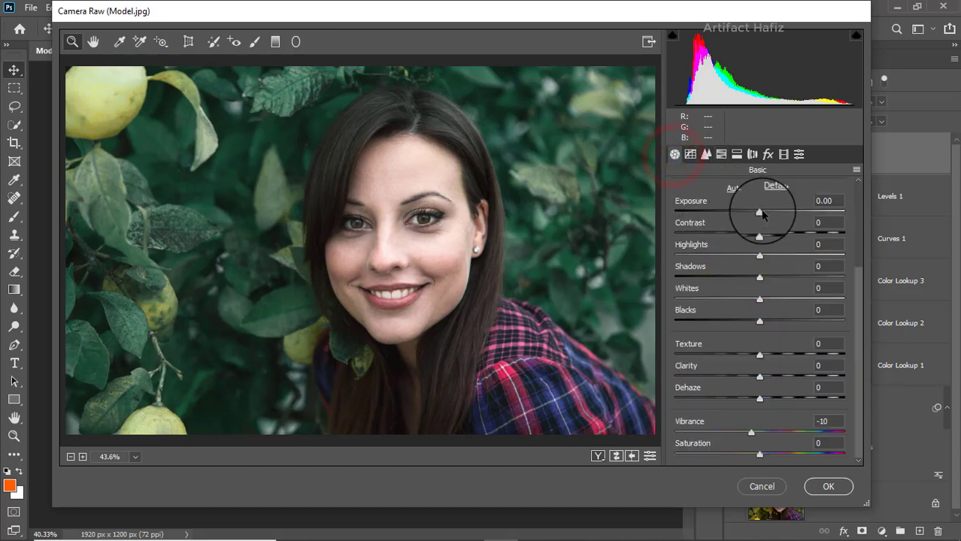
pyautogui.moveTo(759, 213); pyautogui.dragTo(754, 213)
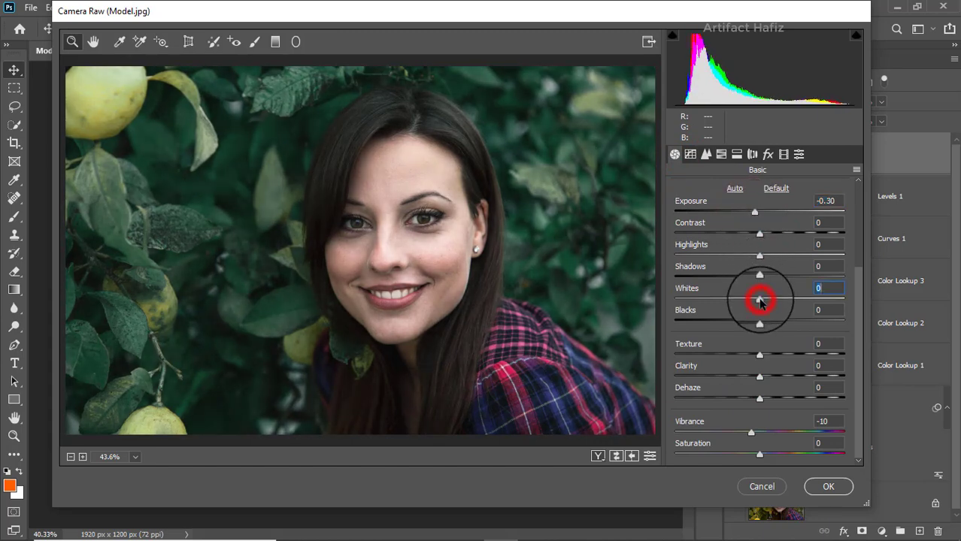
pyautogui.moveTo(761, 300); pyautogui.dragTo(776, 300)
pyautogui.moveTo(759, 254)
pyautogui.mouseDown()
pyautogui.moveTo(739, 260)
pyautogui.moveTo(749, 260)
pyautogui.mouseUp()
pyautogui.moveTo(755, 209); pyautogui.dragTo(758, 209)
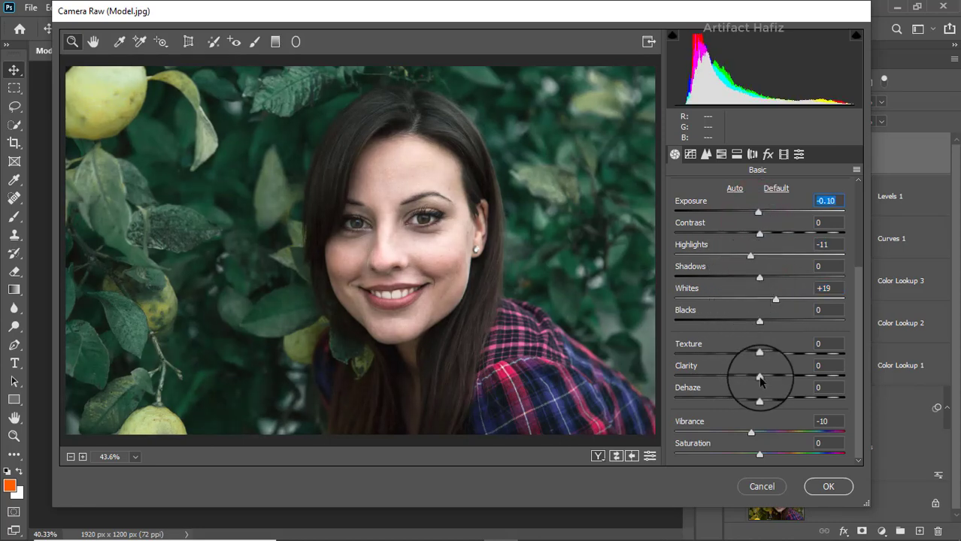
pyautogui.moveTo(759, 375); pyautogui.dragTo(764, 379)
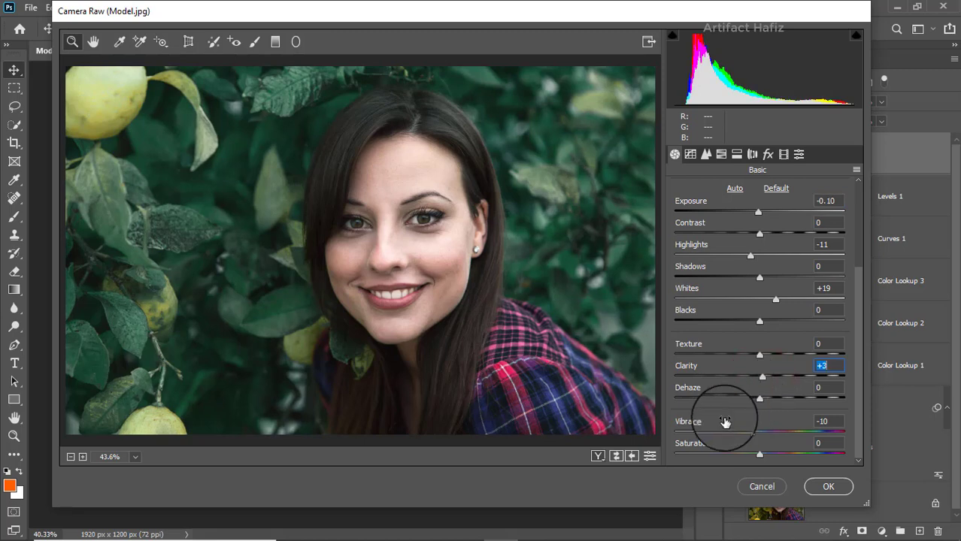
# Raise the black point of the RGB point tone curve to output 14 and apply the Camera Raw filter.
pyautogui.click(690, 156)
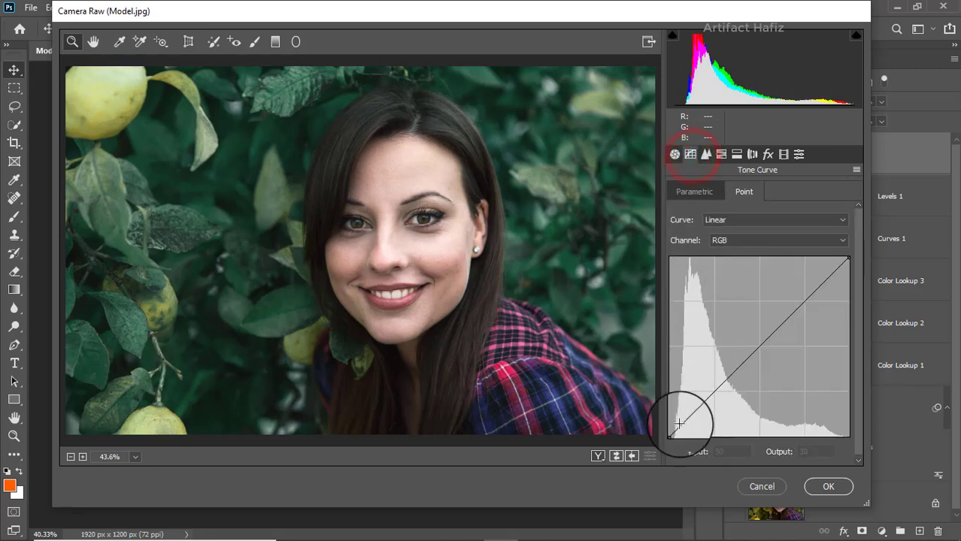
pyautogui.moveTo(669, 434); pyautogui.dragTo(660, 426)
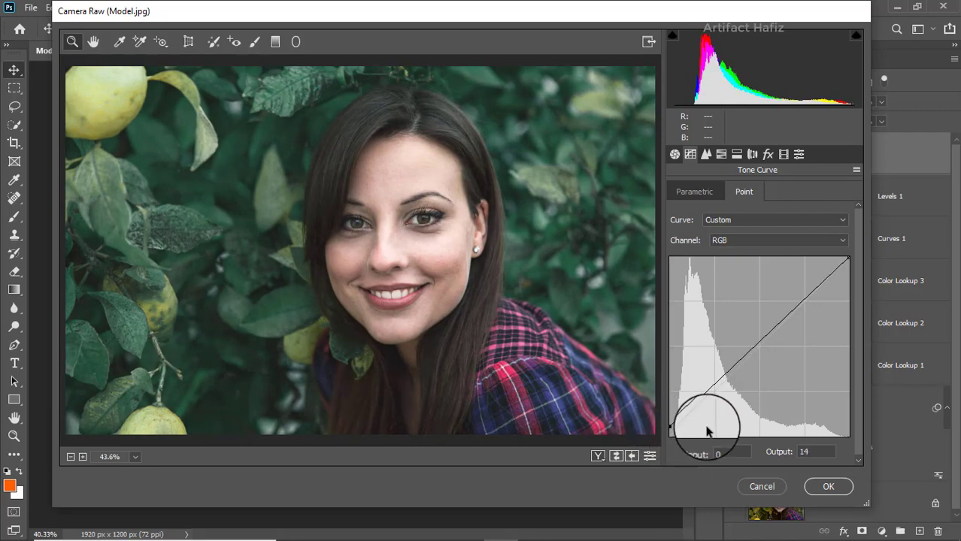
pyautogui.click(828, 487)
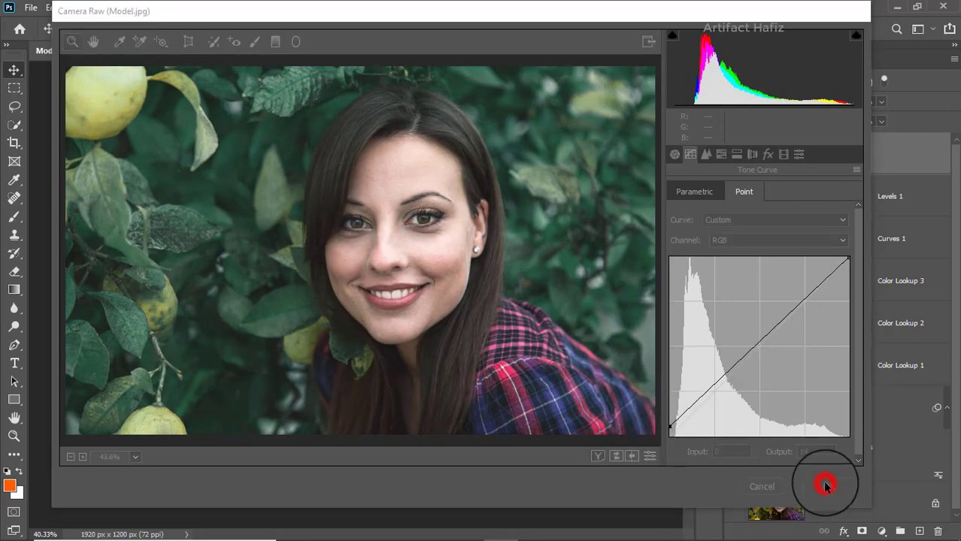
# Add a Curves adjustment layer above Layer 1 with the RGB midpoint pulled up strongly to brighten the image.
pyautogui.click(825, 151)
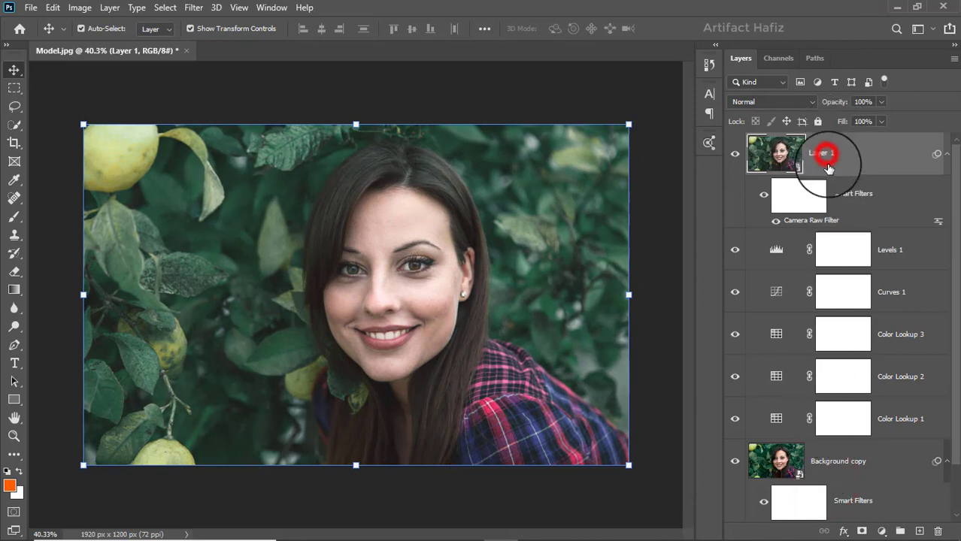
pyautogui.click(881, 531)
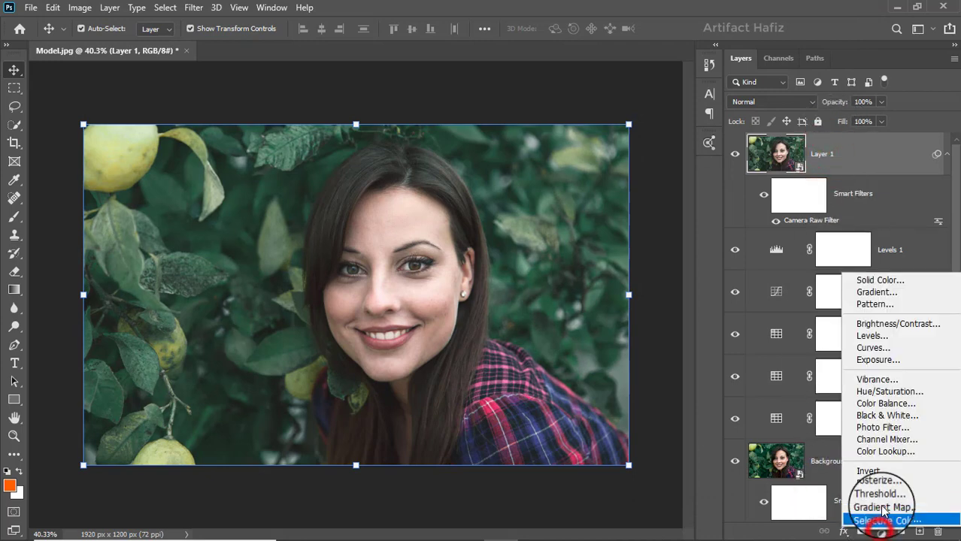
pyautogui.click(886, 349)
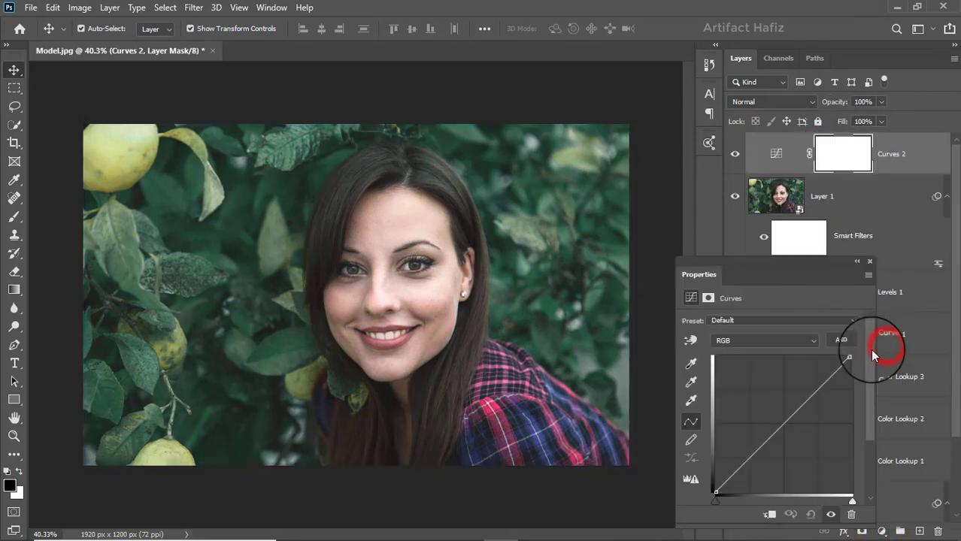
pyautogui.moveTo(796, 408); pyautogui.dragTo(781, 367)
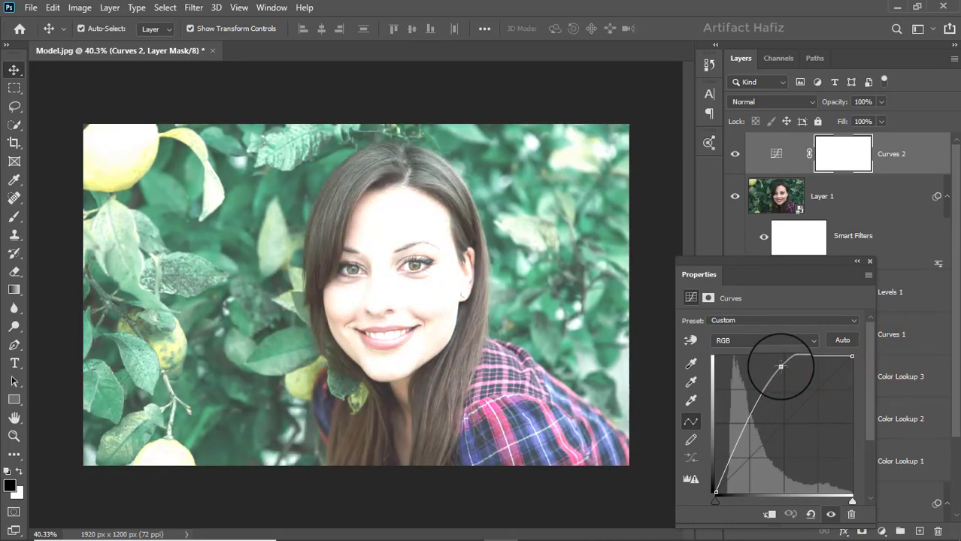
pyautogui.click(871, 263)
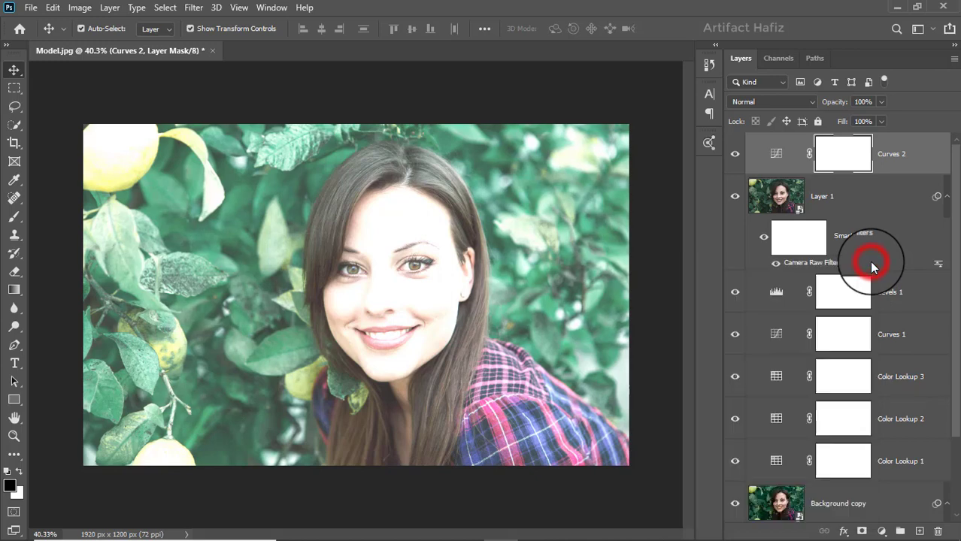
# Invert the mask of the new Curves layer to black.
pyautogui.click(842, 153)
pyautogui.click(84, 9)
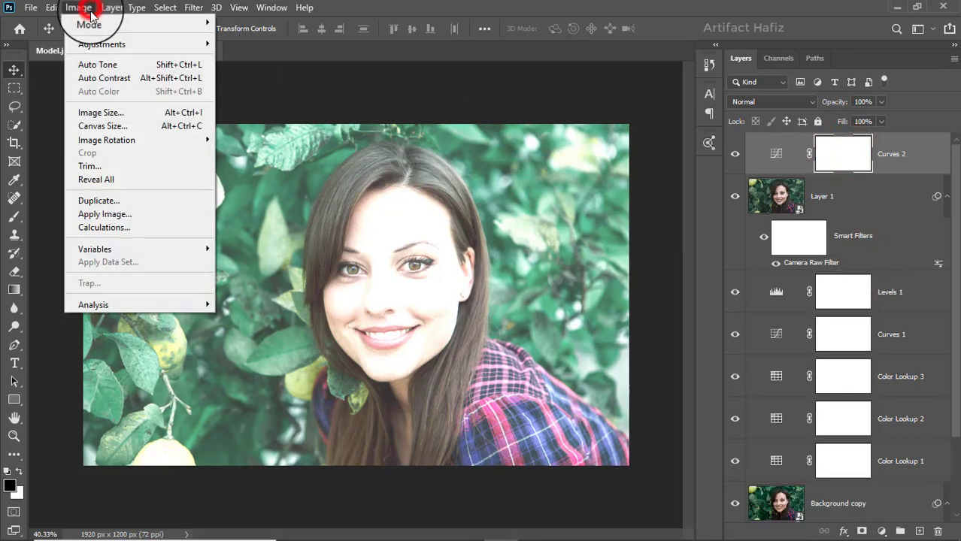
pyautogui.click(101, 44)
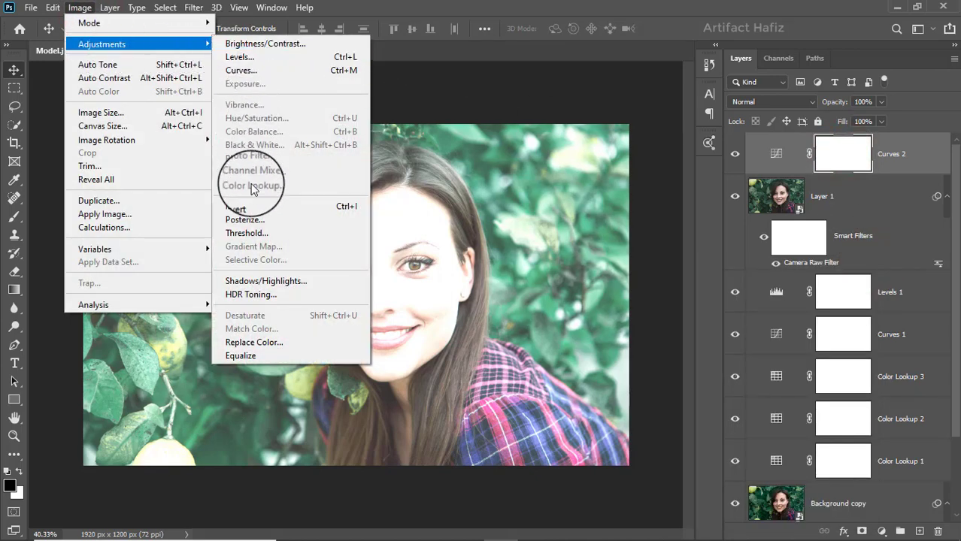
pyautogui.click(245, 205)
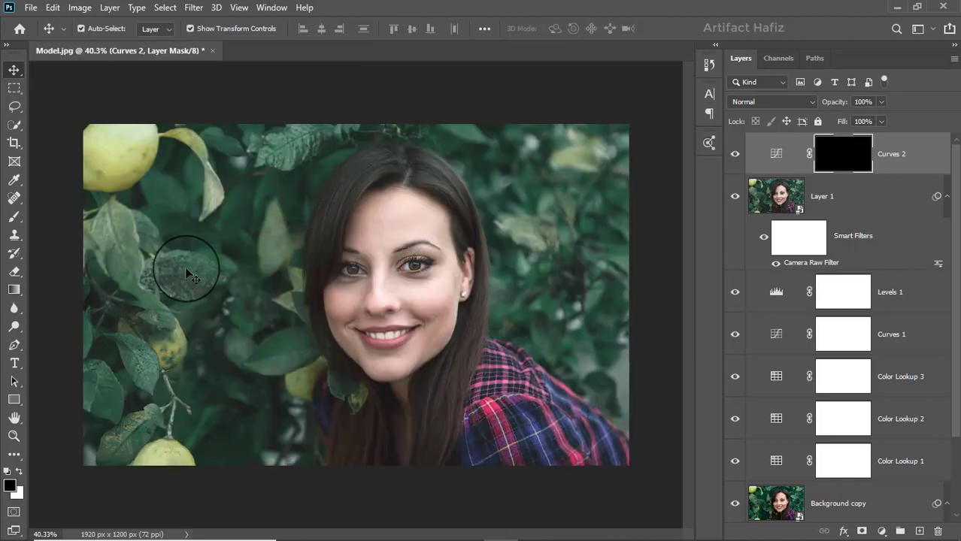
# Set up a Soft Round brush with white as the foreground color and 12% opacity.
pyautogui.click(13, 217)
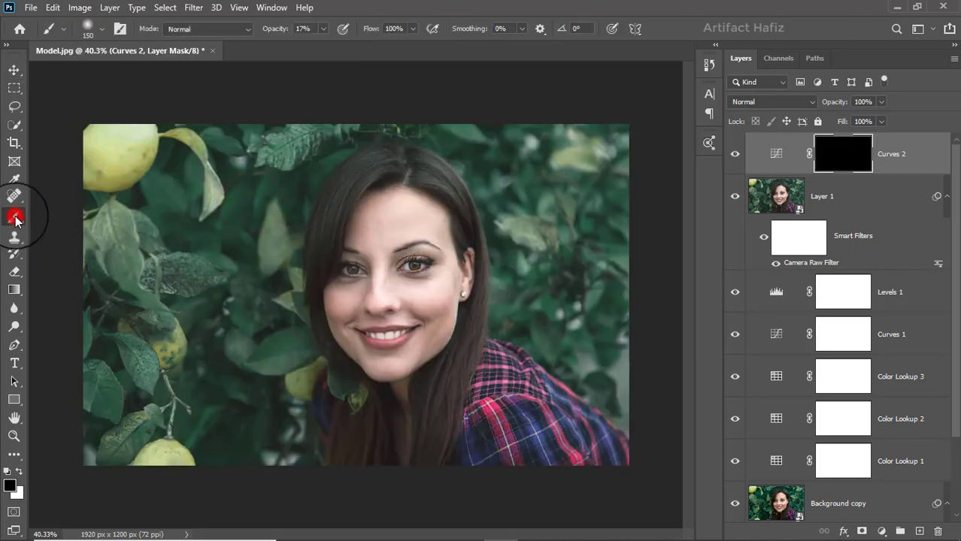
pyautogui.click(18, 472)
pyautogui.click(324, 27)
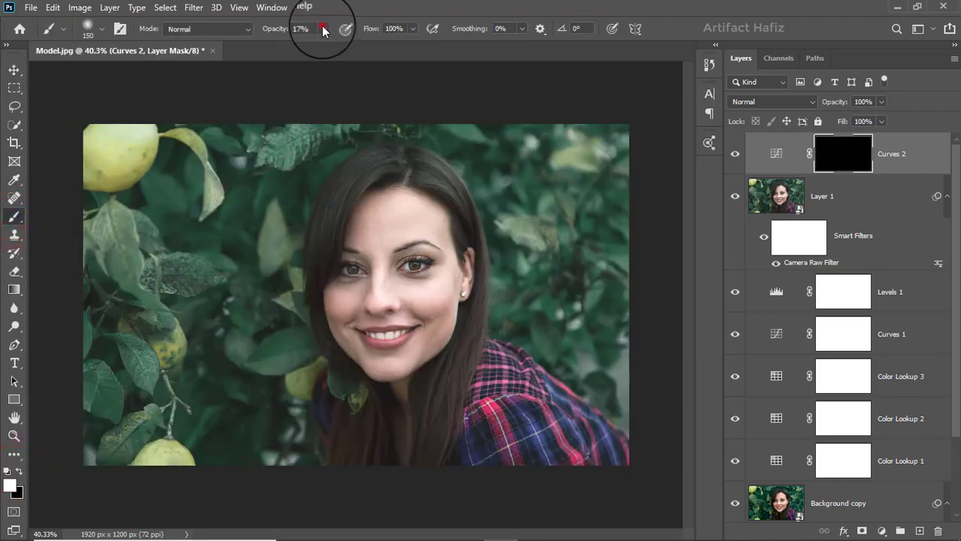
pyautogui.moveTo(323, 43); pyautogui.dragTo(320, 46)
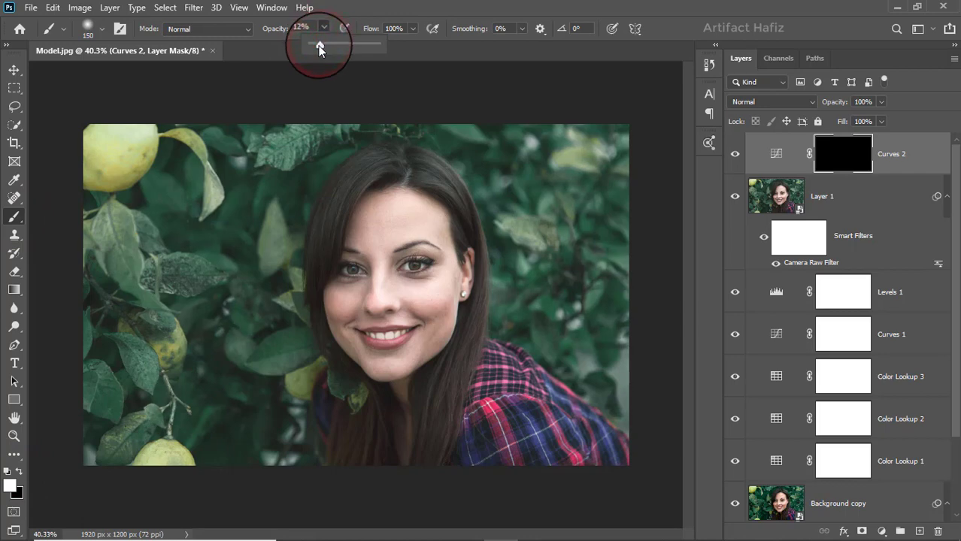
pyautogui.click(102, 29)
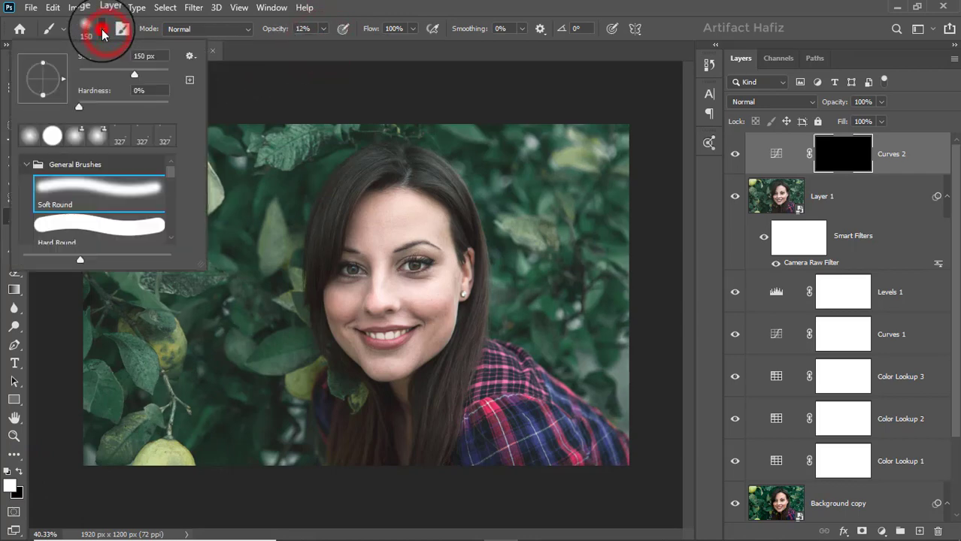
pyautogui.click(64, 189)
pyautogui.click(401, 6)
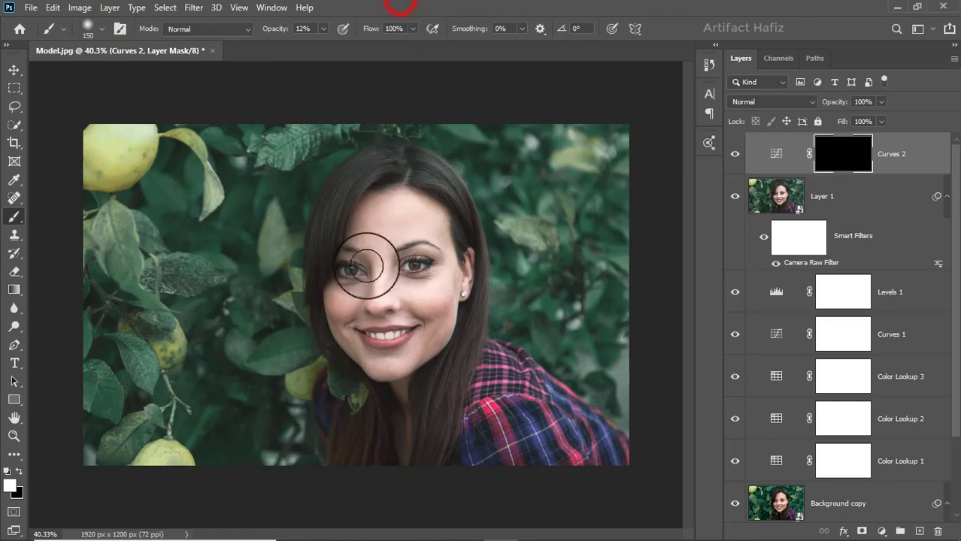
# Brighten the iris of the eye on the image's left by painting white on the Curves 2 mask with a 4 px brush.
pyautogui.scroll(6, 358, 268)
pyautogui.scroll(4, 359, 268)
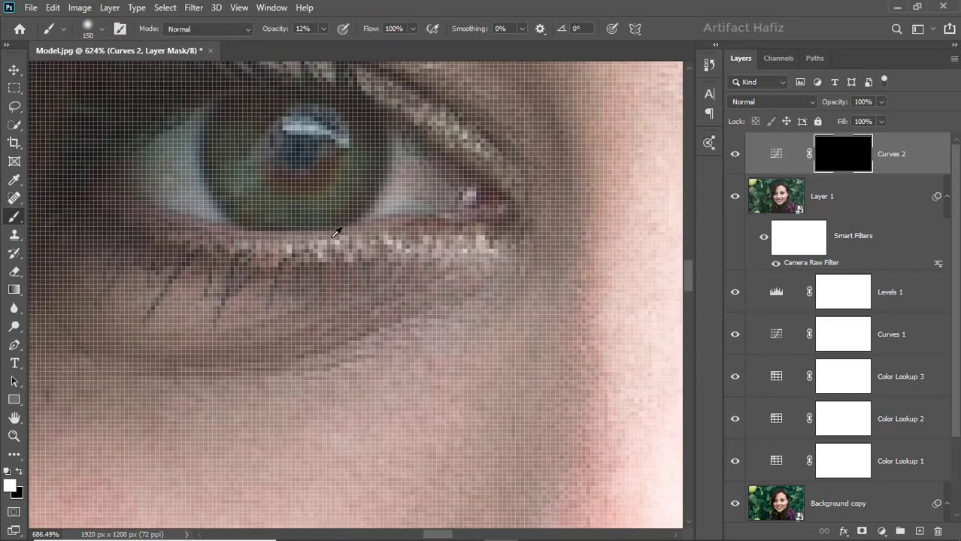
pyautogui.press('[')
pyautogui.press('[')
pyautogui.press('[')
pyautogui.press('[')
pyautogui.press('[')
pyautogui.press('[')
pyautogui.press('[')
pyautogui.press('[')
pyautogui.press('[')
pyautogui.press('[')
pyautogui.press('[')
pyautogui.press('[')
pyautogui.press('[')
pyautogui.press('[')
pyautogui.press('[')
pyautogui.press('[')
pyautogui.press('[')
pyautogui.press('[')
pyautogui.press('[')
pyautogui.press('[')
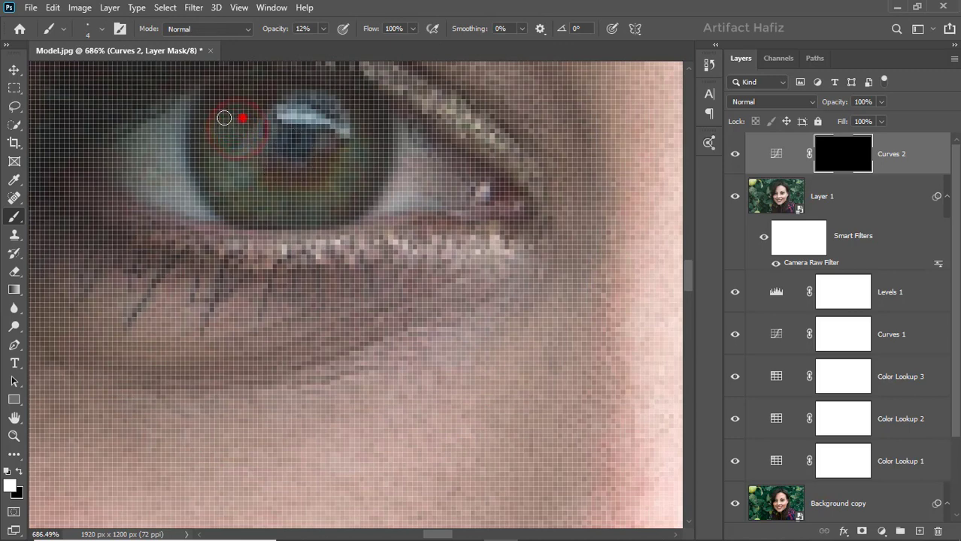
pyautogui.click(252, 92)
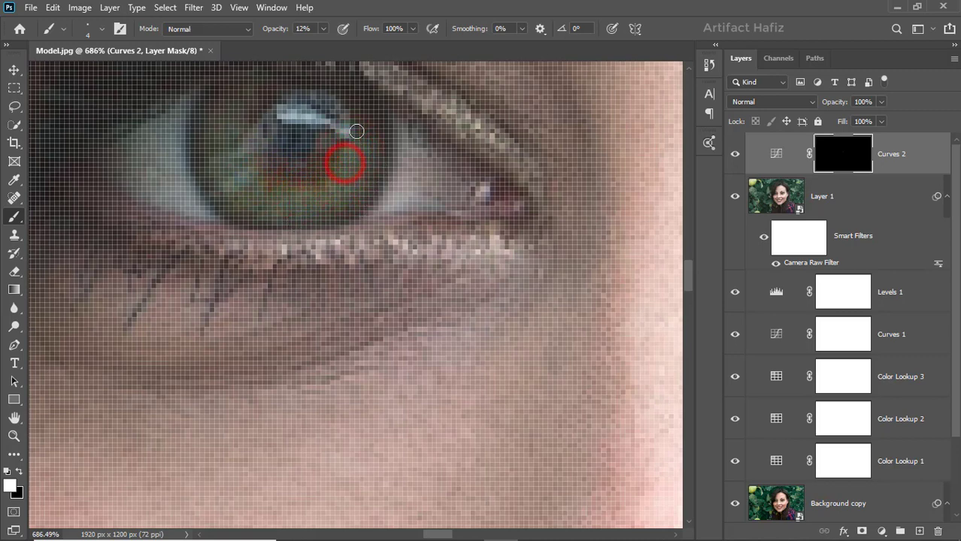
pyautogui.moveTo(370, 97); pyautogui.dragTo(336, 99)
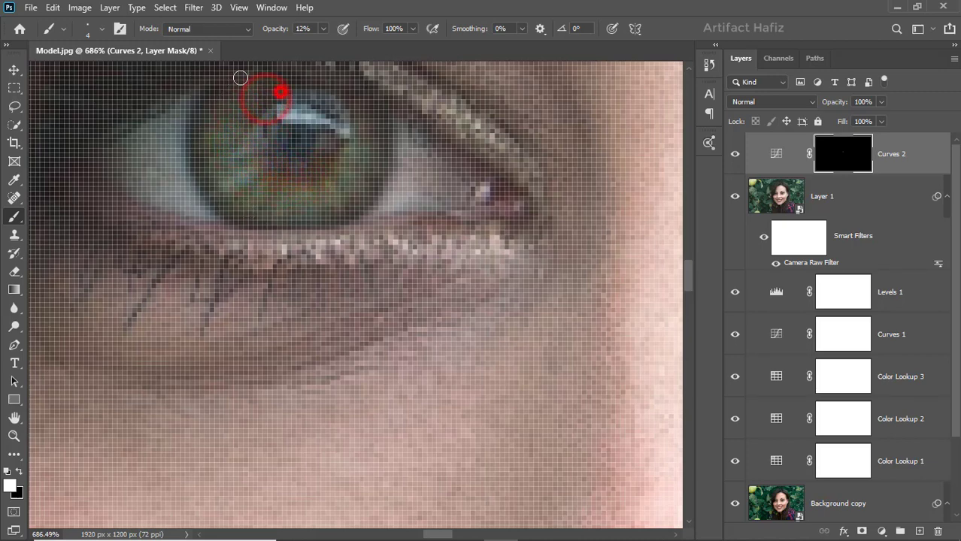
# Hide and reshow the Curves 2 layer to compare the iris before and after brightening.
pyautogui.scroll(-3, 358, 194)
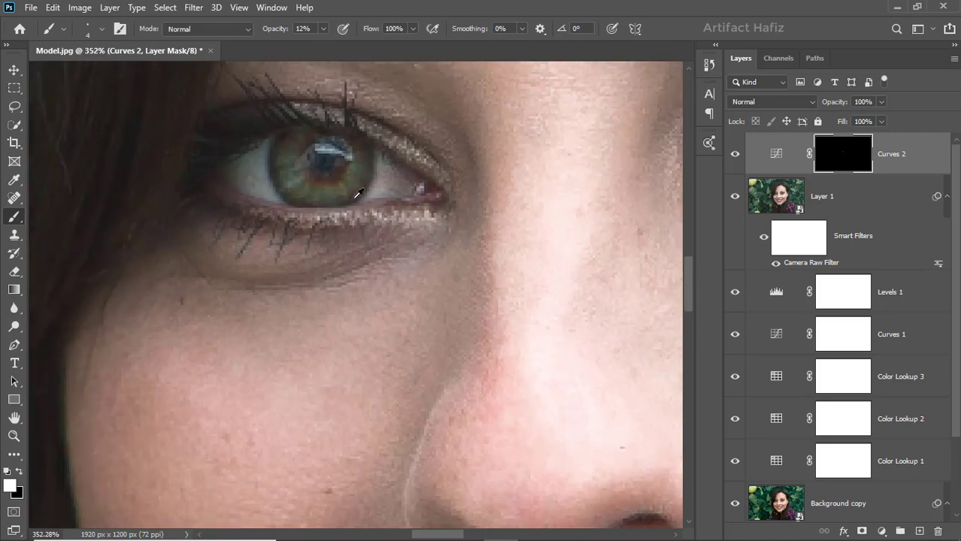
pyautogui.scroll(1, 444, 196)
pyautogui.click(733, 155)
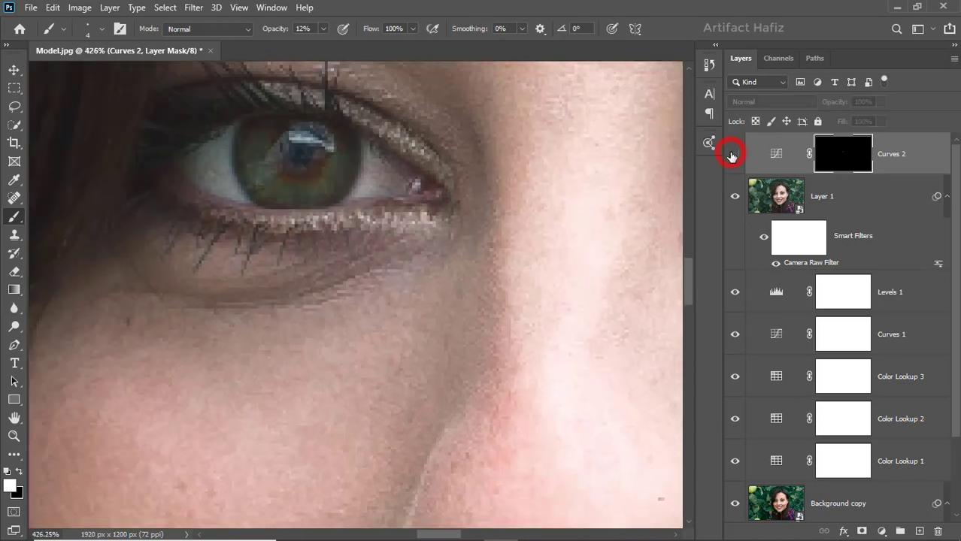
pyautogui.click(733, 155)
pyautogui.click(733, 155)
pyautogui.click(733, 155)
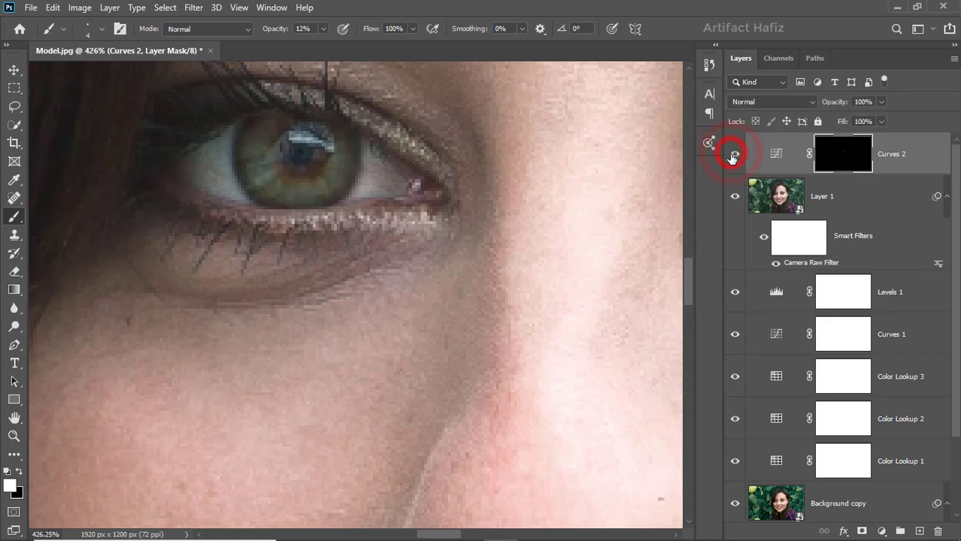
# Brighten the white of the eye on the image's left by painting white on the Curves 2 mask with an 8 px brush.
pyautogui.moveTo(602, 203); pyautogui.dragTo(463, 274)
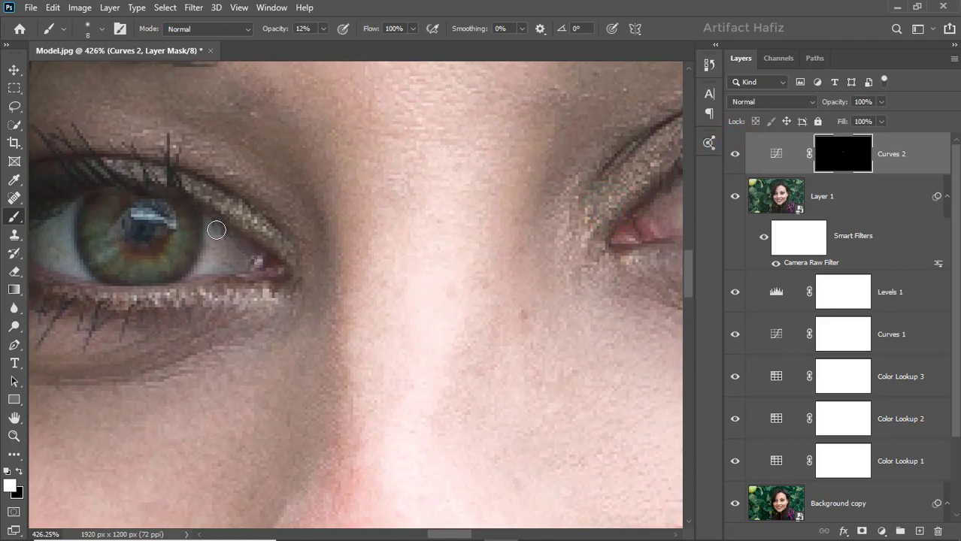
pyautogui.moveTo(227, 239)
pyautogui.mouseDown()
pyautogui.moveTo(258, 263)
pyautogui.moveTo(216, 263)
pyautogui.mouseUp()
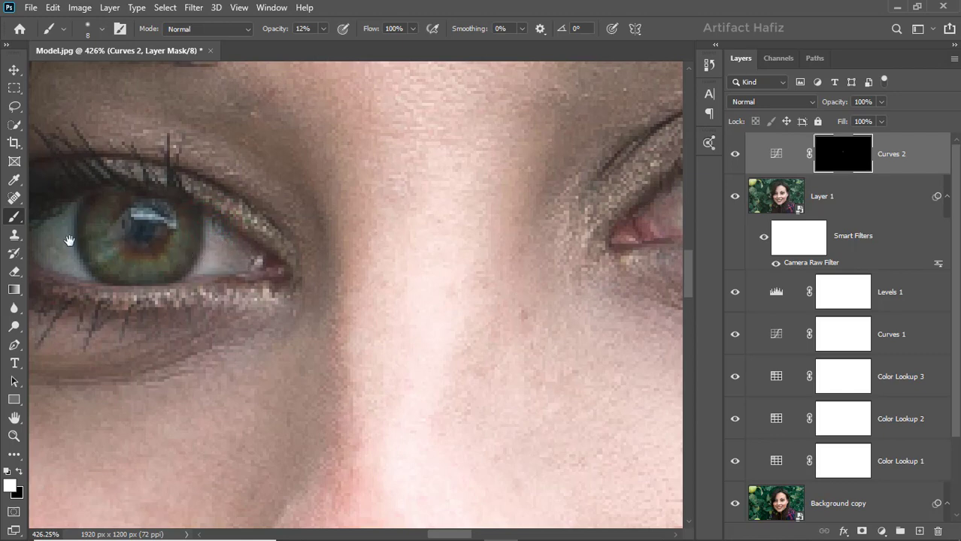
pyautogui.moveTo(69, 241)
pyautogui.mouseDown()
pyautogui.moveTo(169, 253)
pyautogui.moveTo(172, 226)
pyautogui.moveTo(179, 279)
pyautogui.mouseUp()
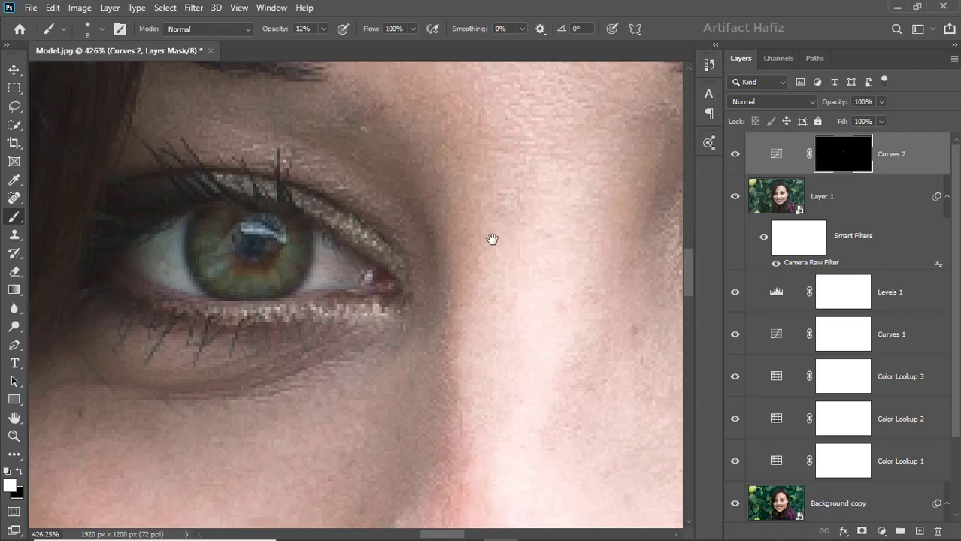
# Brighten the iris of the eye on the image's right by painting white on the Curves 2 mask with a 3 px brush.
pyautogui.moveTo(492, 240); pyautogui.dragTo(497, 231)
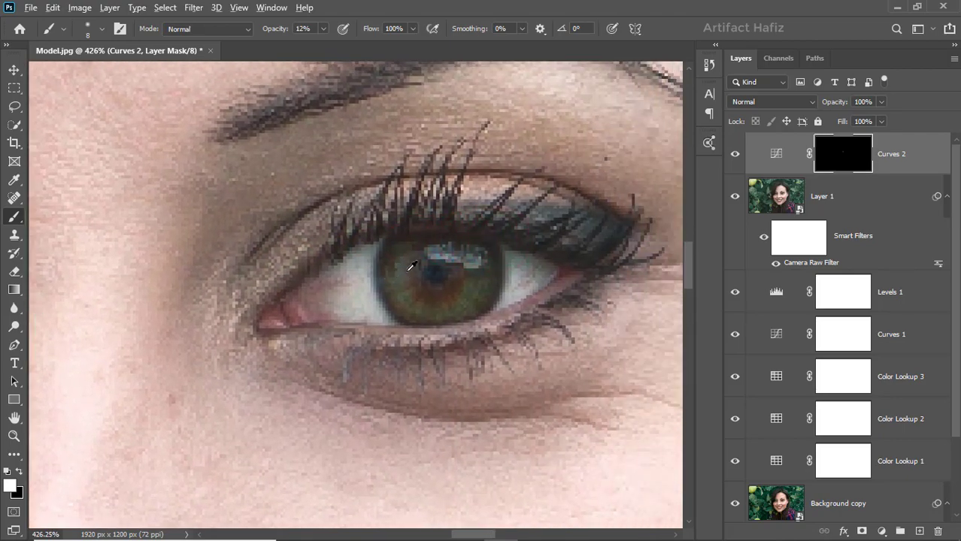
pyautogui.scroll(4, 412, 266)
pyautogui.press('[')
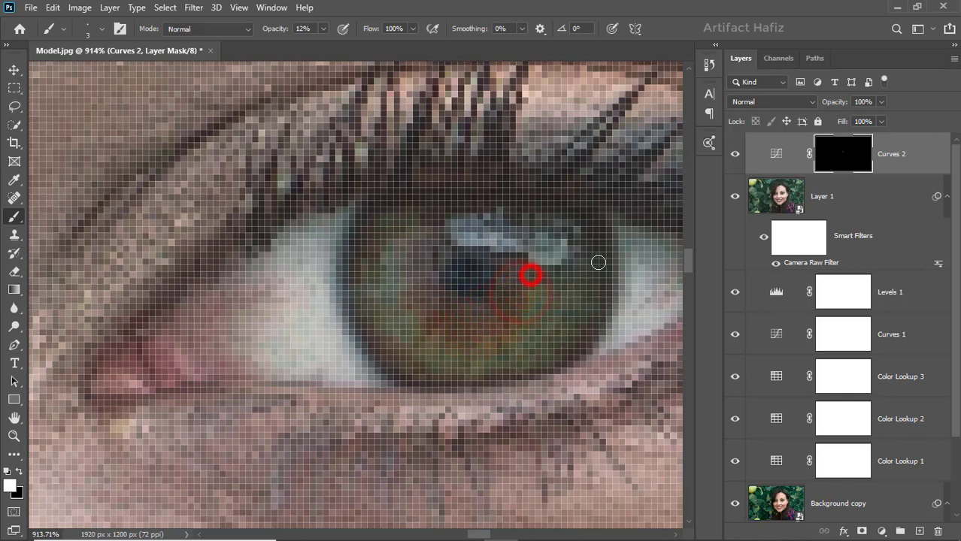
pyautogui.click(531, 259)
pyautogui.moveTo(531, 241); pyautogui.dragTo(506, 237)
pyautogui.click(470, 213)
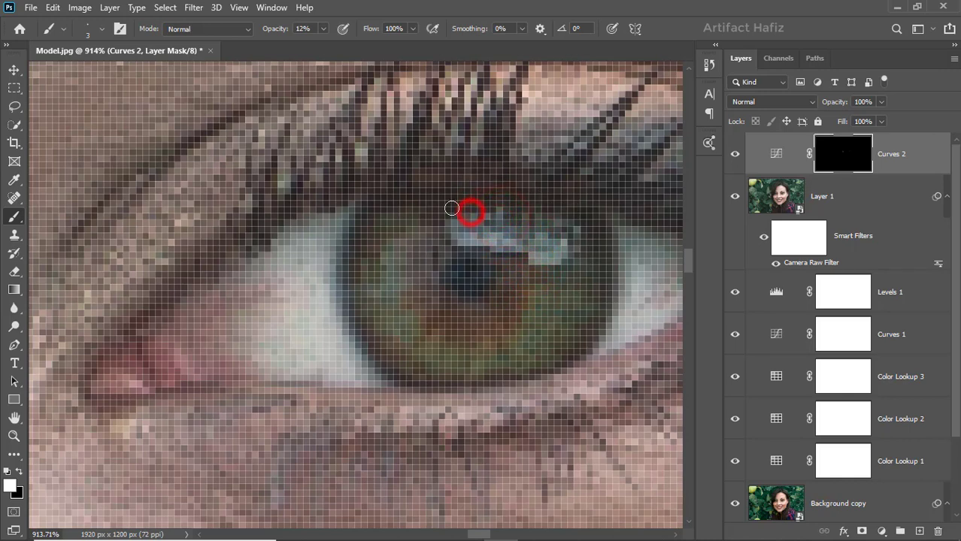
pyautogui.click(437, 217)
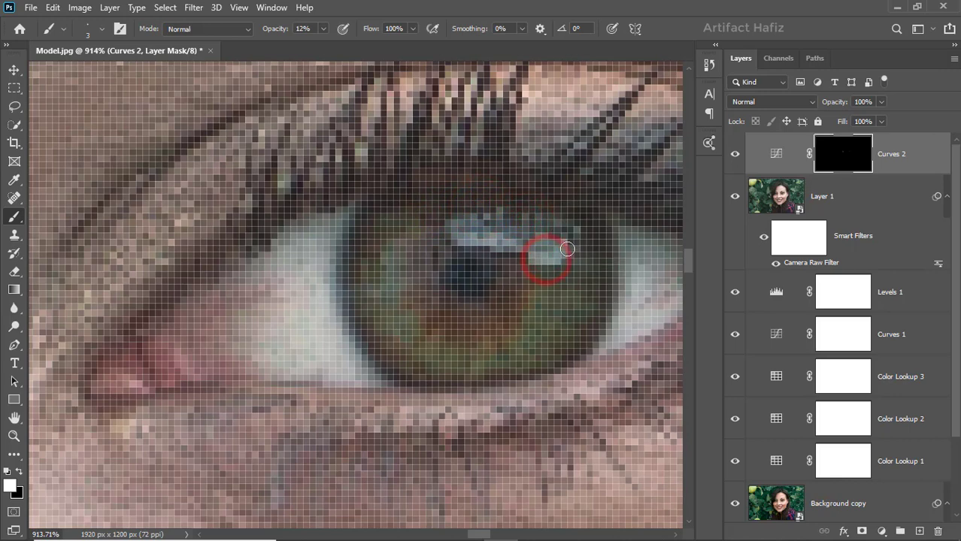
pyautogui.click(566, 249)
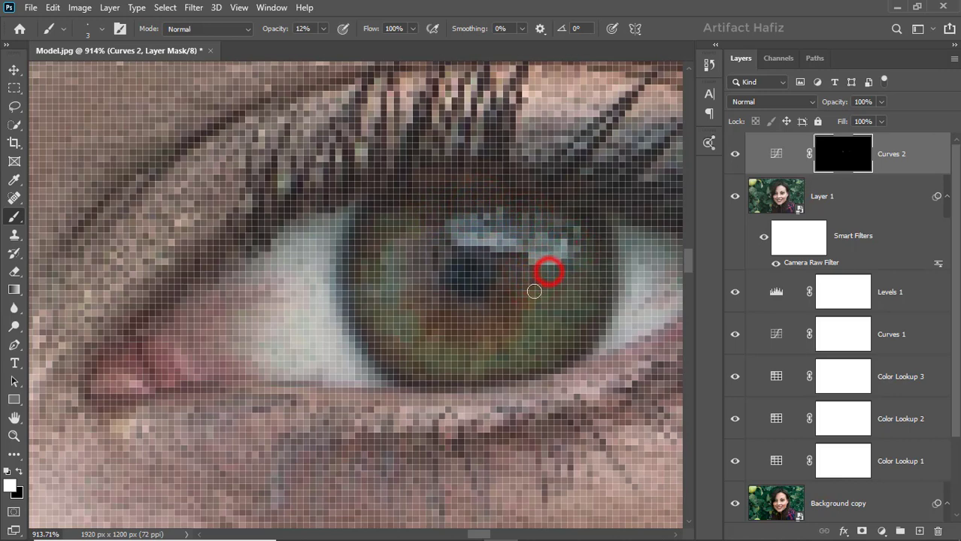
pyautogui.click(534, 292)
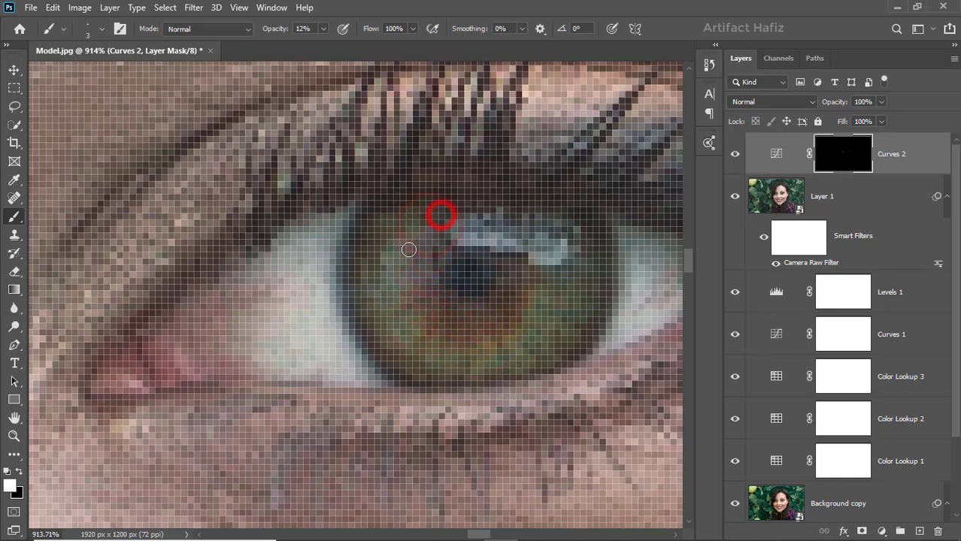
pyautogui.click(392, 283)
# Hide and reshow the Curves 2 layer to compare both irises before and after brightening.
pyautogui.scroll(-8, 491, 312)
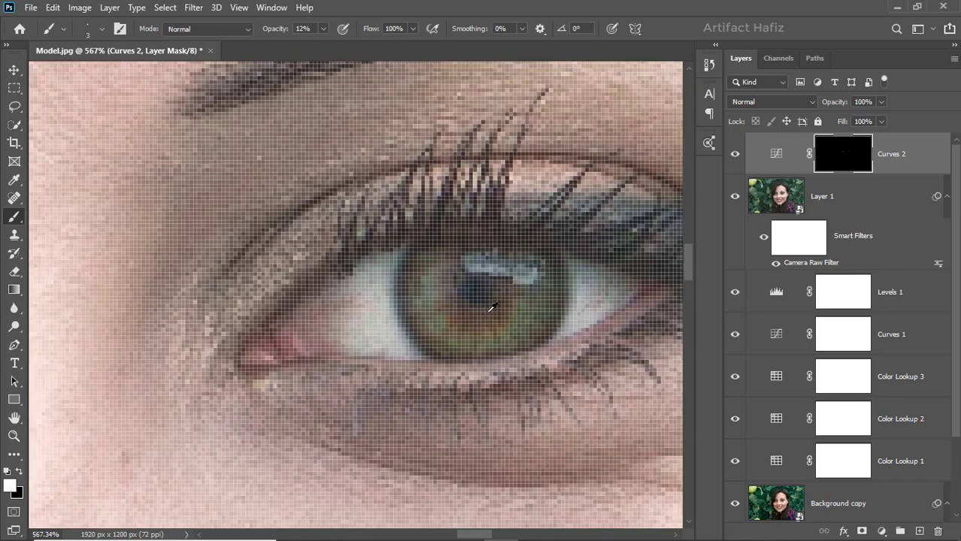
pyautogui.scroll(-2, 491, 305)
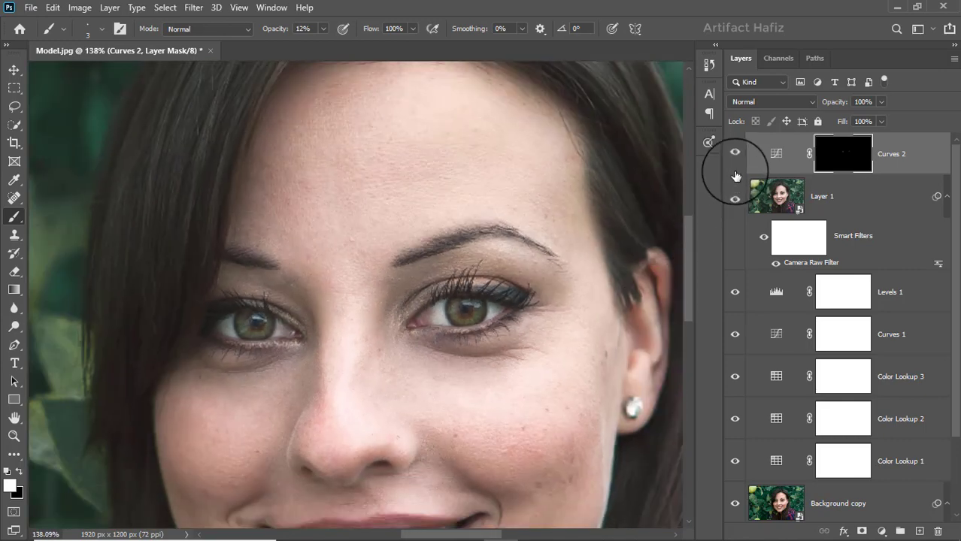
pyautogui.click(736, 154)
pyautogui.click(737, 154)
pyautogui.scroll(-3, 503, 248)
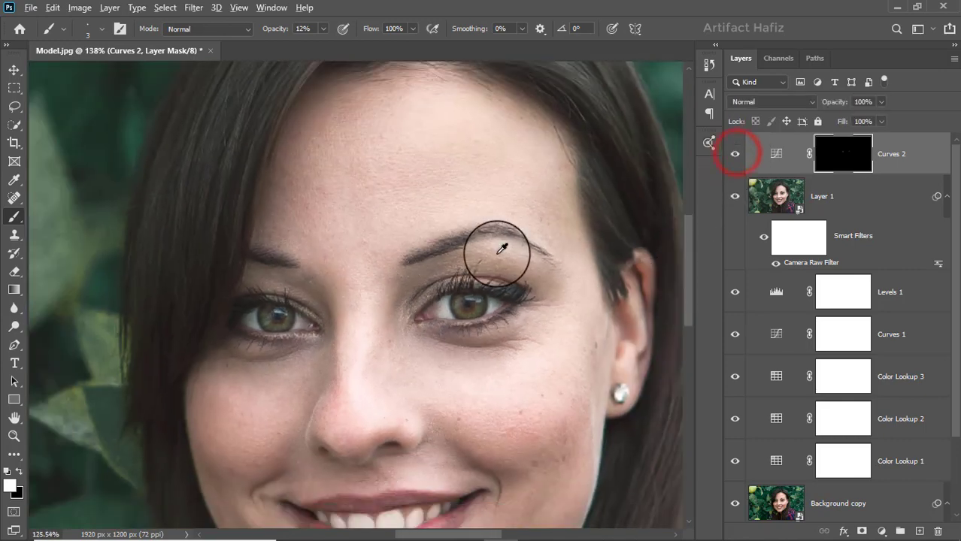
# Brighten the white of the eye on the image's right, on both sides of the iris, using a 7 px brush on the Curves 2 mask.
pyautogui.scroll(10, 499, 256)
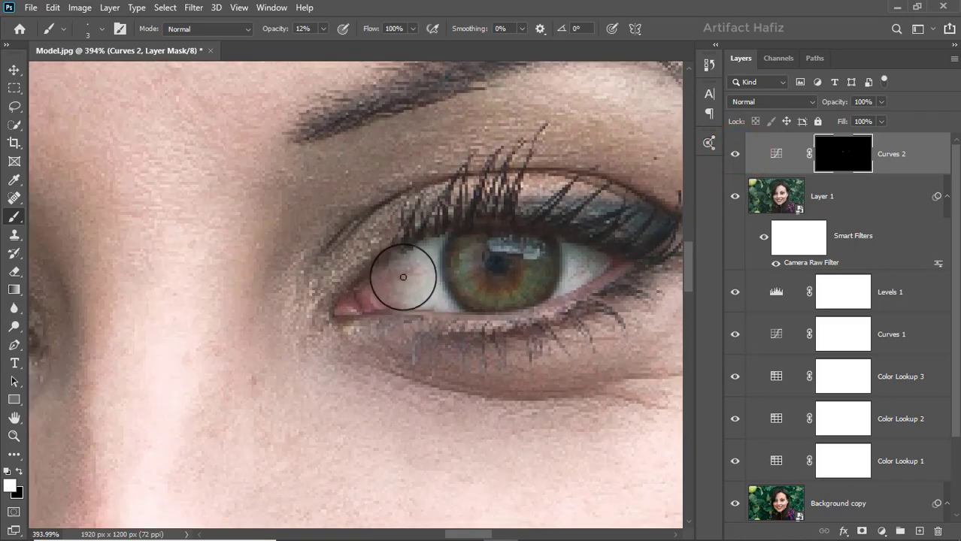
pyautogui.scroll(6, 404, 275)
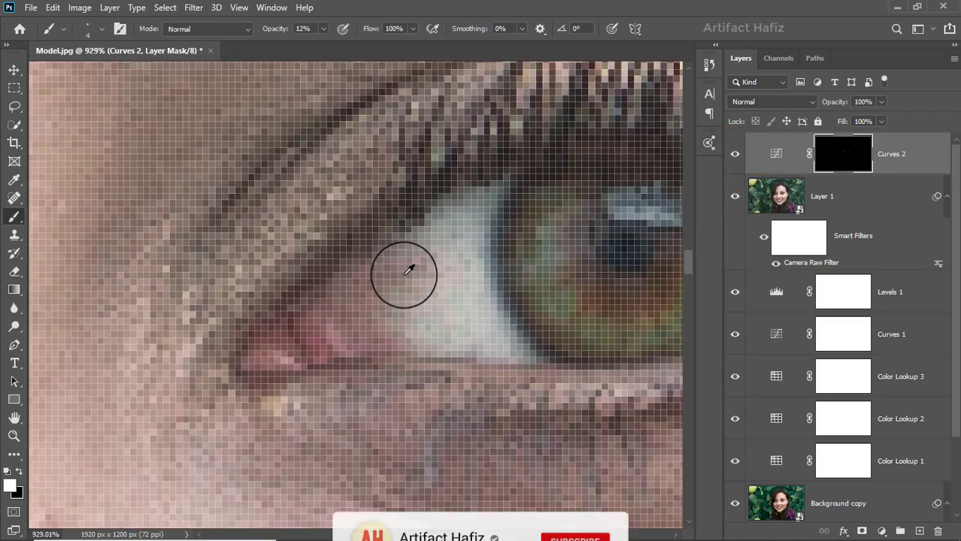
pyautogui.moveTo(413, 248)
pyautogui.mouseDown()
pyautogui.moveTo(353, 285)
pyautogui.moveTo(320, 331)
pyautogui.mouseUp()
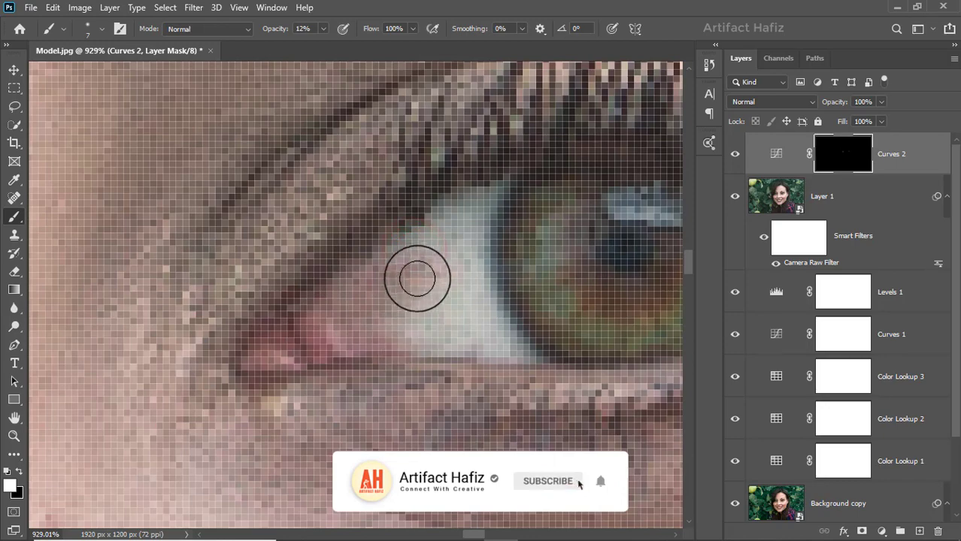
pyautogui.moveTo(423, 274)
pyautogui.mouseDown()
pyautogui.moveTo(365, 332)
pyautogui.moveTo(493, 290)
pyautogui.moveTo(155, 333)
pyautogui.mouseUp()
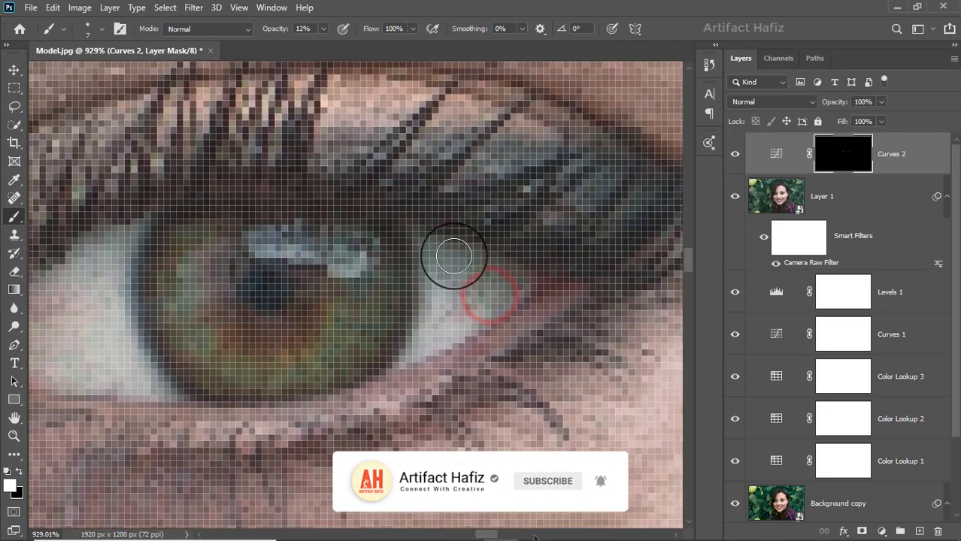
pyautogui.moveTo(437, 248)
pyautogui.mouseDown()
pyautogui.moveTo(432, 337)
pyautogui.moveTo(524, 269)
pyautogui.mouseUp()
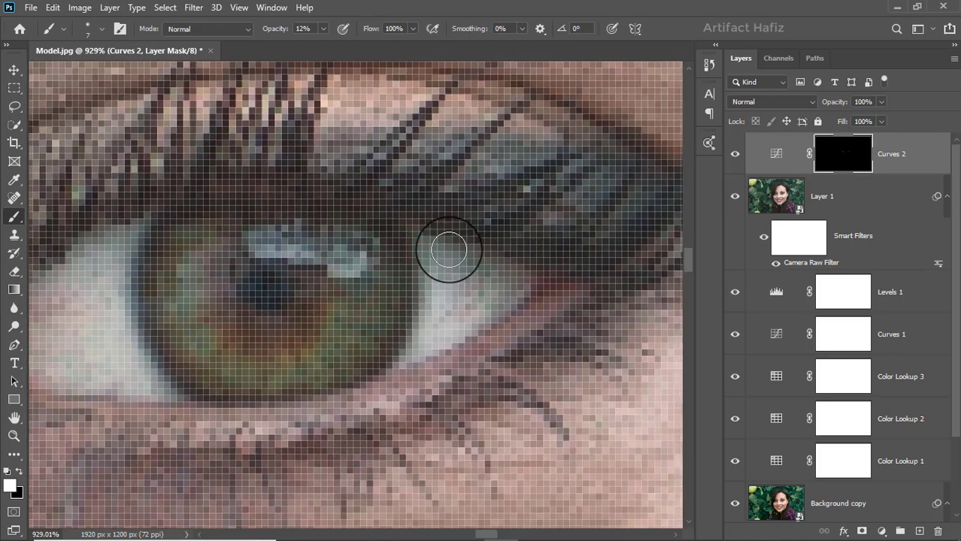
pyautogui.moveTo(452, 249)
pyautogui.mouseDown()
pyautogui.moveTo(510, 279)
pyautogui.moveTo(476, 317)
pyautogui.mouseUp()
# Toggle the Curves 2 layer off and on to compare the finished eyes, close up and in the whole portrait.
pyautogui.scroll(-3, 484, 309)
pyautogui.scroll(-5, 494, 308)
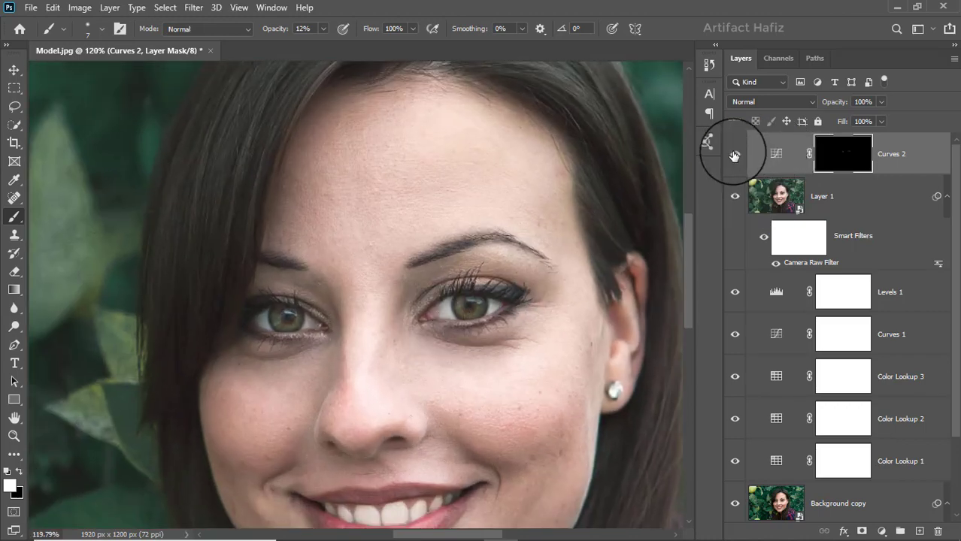
pyautogui.click(735, 153)
pyautogui.click(734, 153)
pyautogui.scroll(-4, 559, 277)
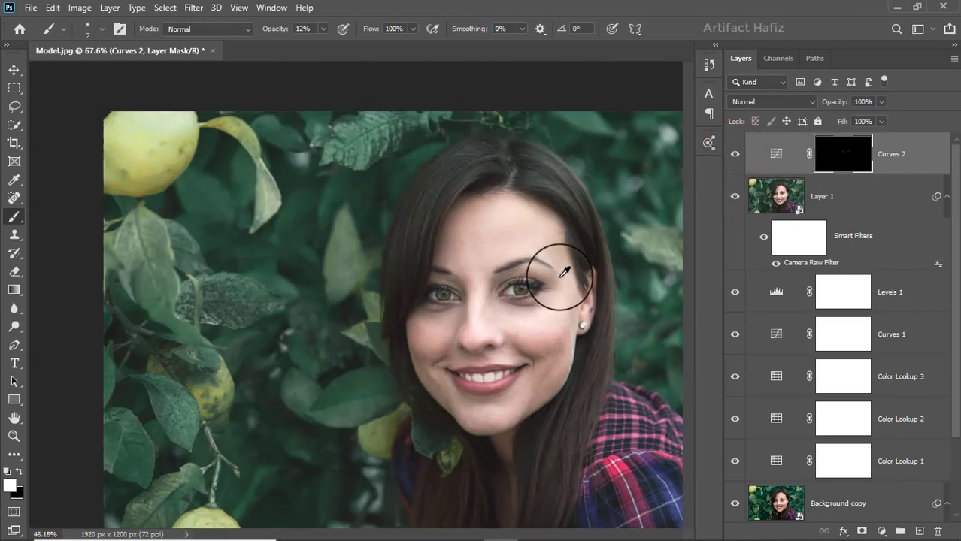
pyautogui.click(734, 155)
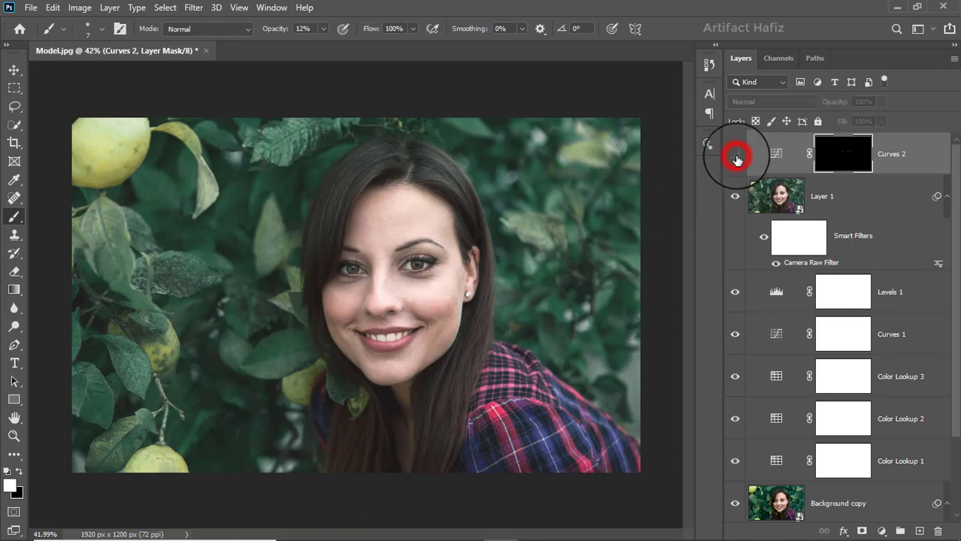
pyautogui.click(735, 155)
# Toggle the visibility of all layers except Background to compare the original photo with the finished grade.
pyautogui.scroll(-3, 827, 376)
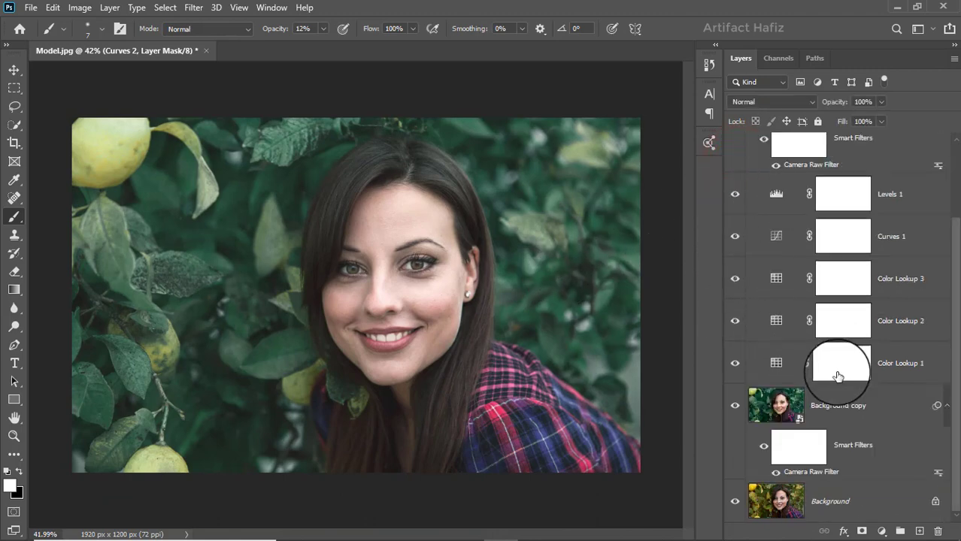
pyautogui.keyDown('alt'); pyautogui.click(735, 501); pyautogui.keyUp('alt')
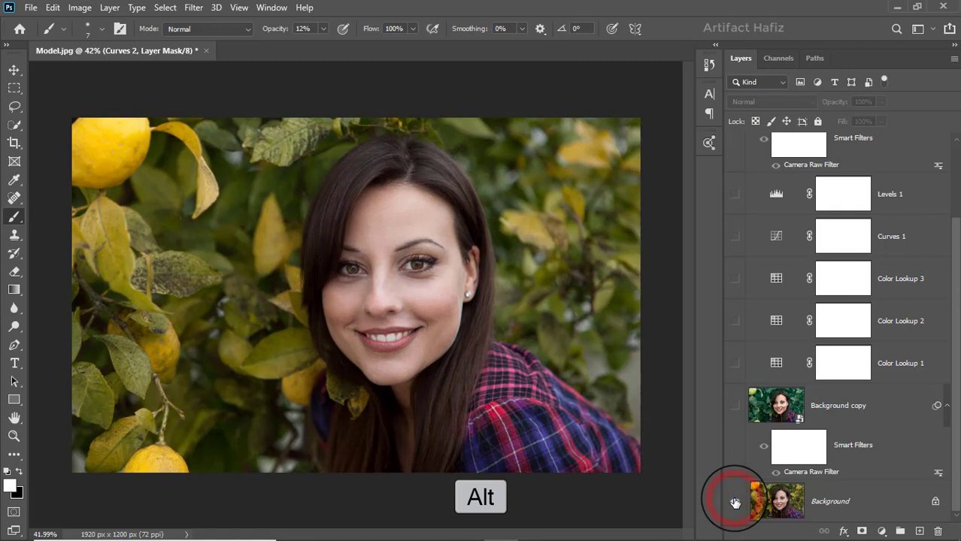
pyautogui.keyDown('alt'); pyautogui.click(734, 502); pyautogui.keyUp('alt')
pyautogui.keyDown('alt'); pyautogui.click(735, 502); pyautogui.keyUp('alt')
pyautogui.keyDown('alt'); pyautogui.click(734, 502); pyautogui.keyUp('alt')
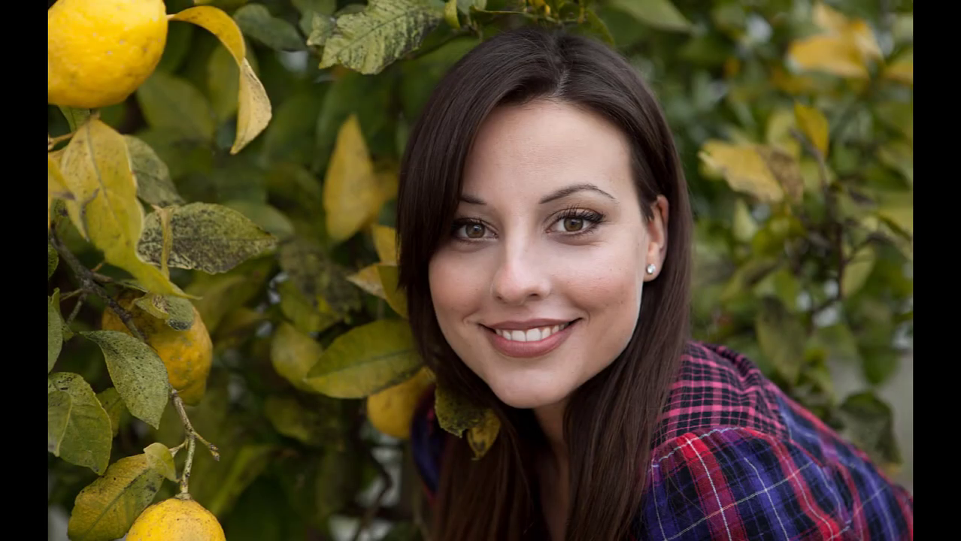